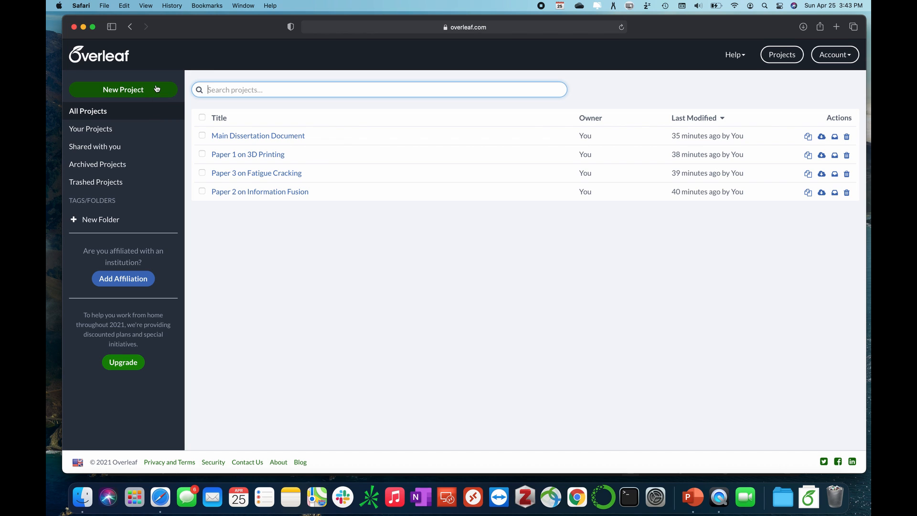
left_click(123, 90)
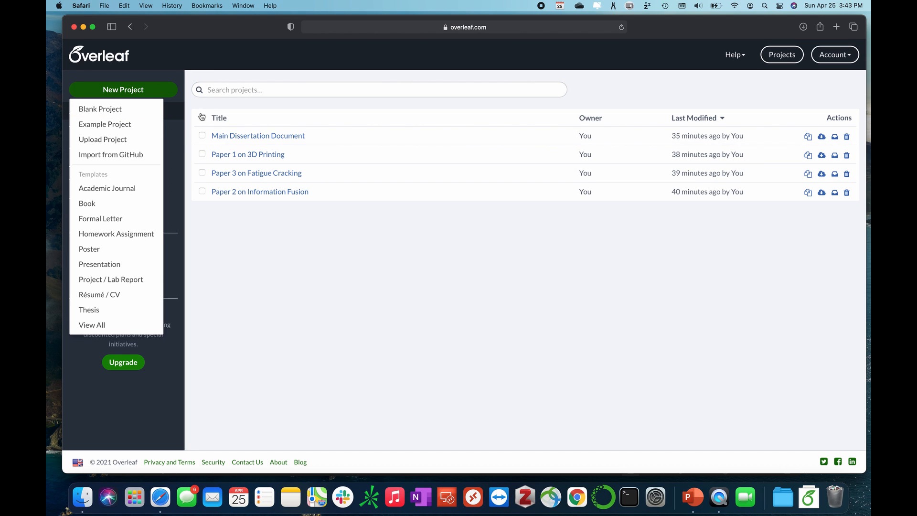
left_click(145, 118)
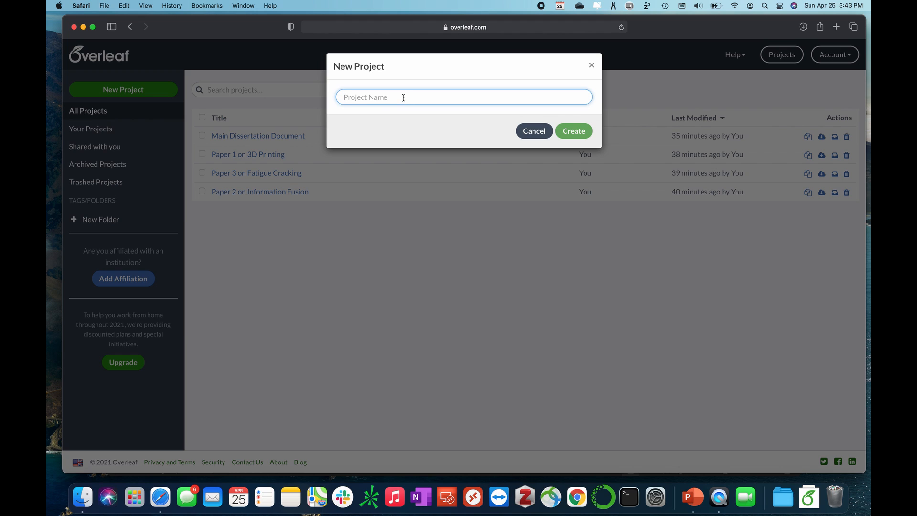
type("Main D")
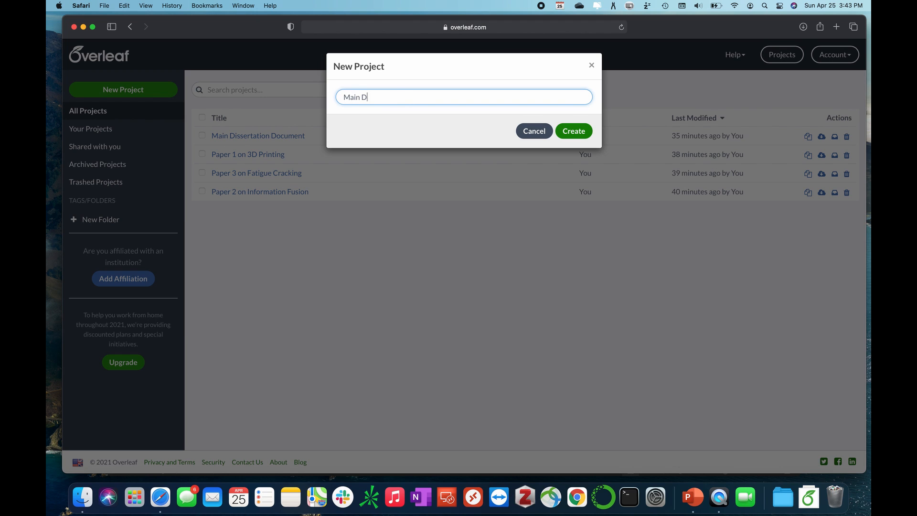
type("iss")
left_click(532, 137)
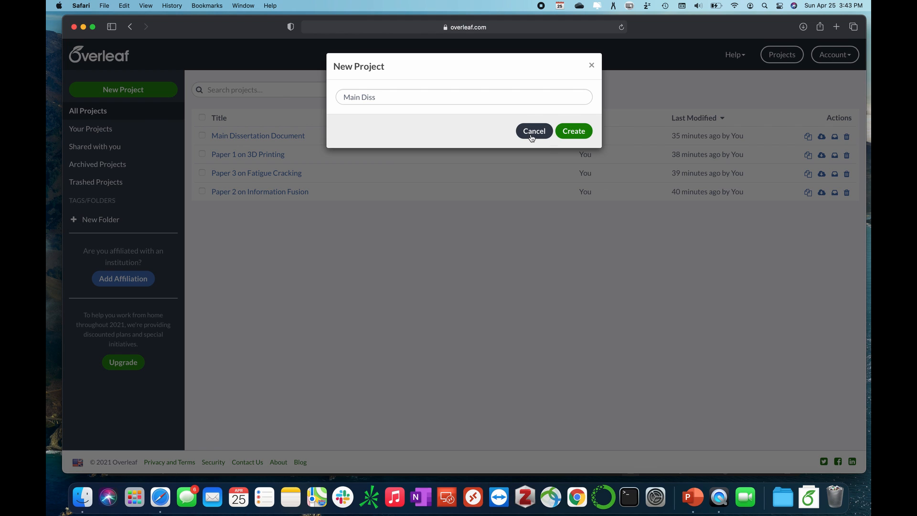
left_click(532, 136)
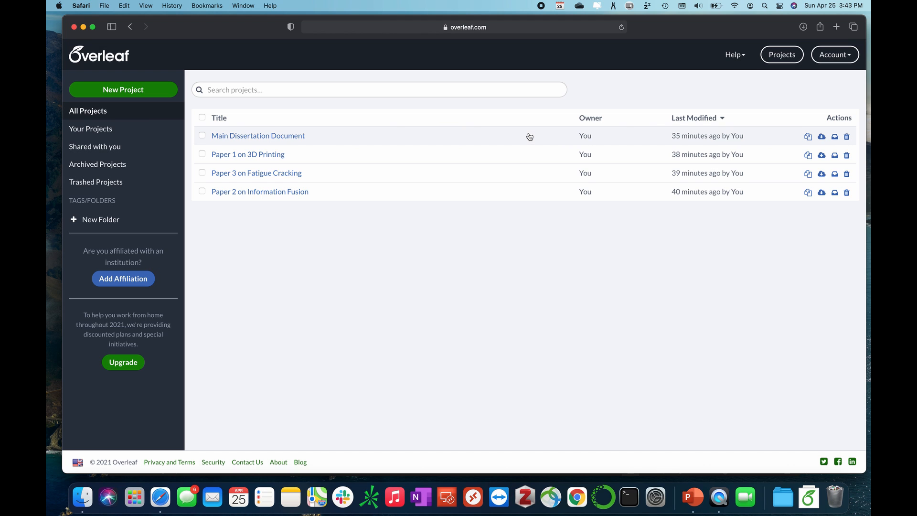
- Open the Main Dissertation Document project for editing
left_click(243, 135)
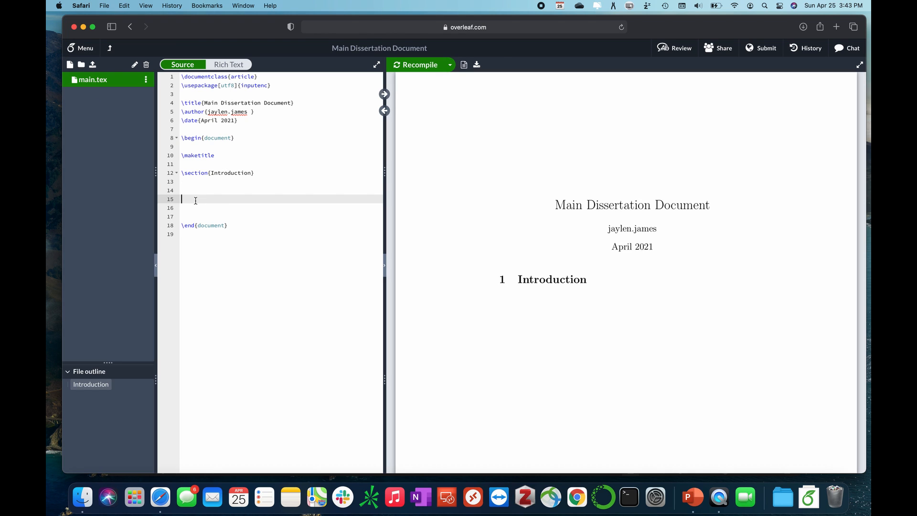
type("\\")
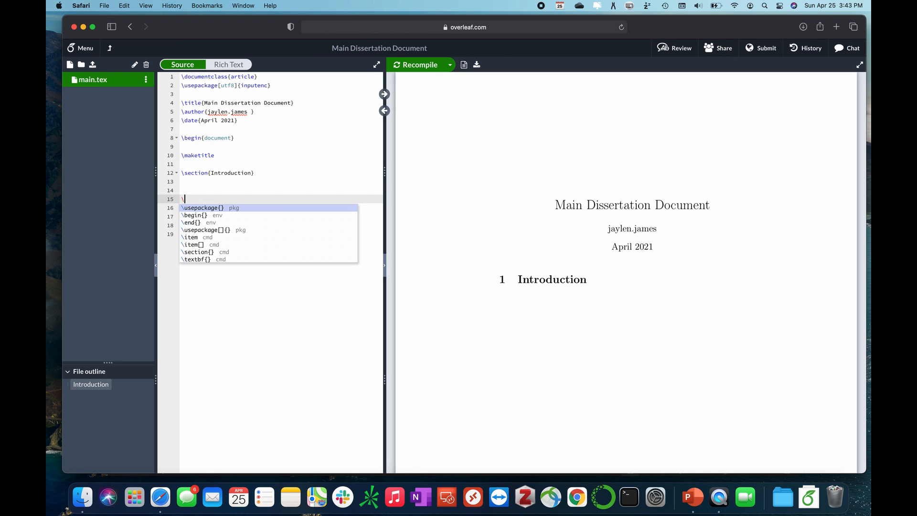
left_click(188, 197)
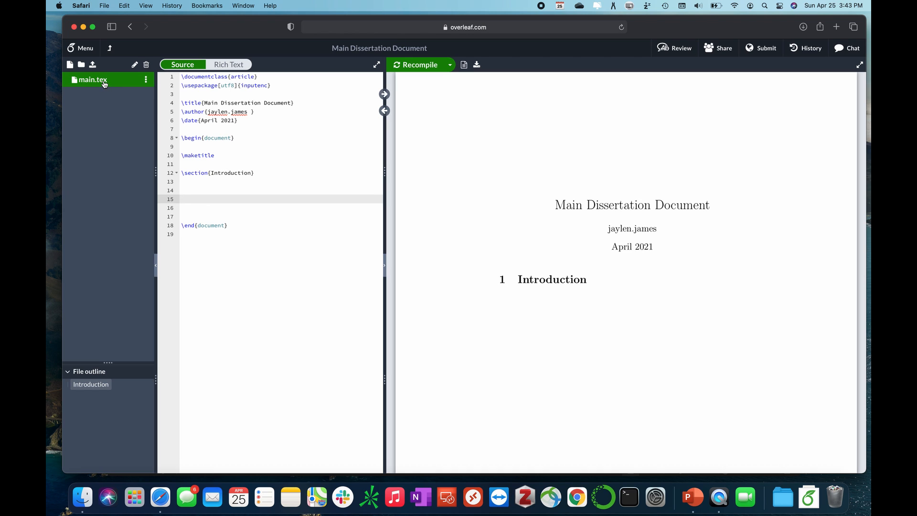
- Review the available compiler and main document choices in the project settings, leaving them as they are
left_click(80, 50)
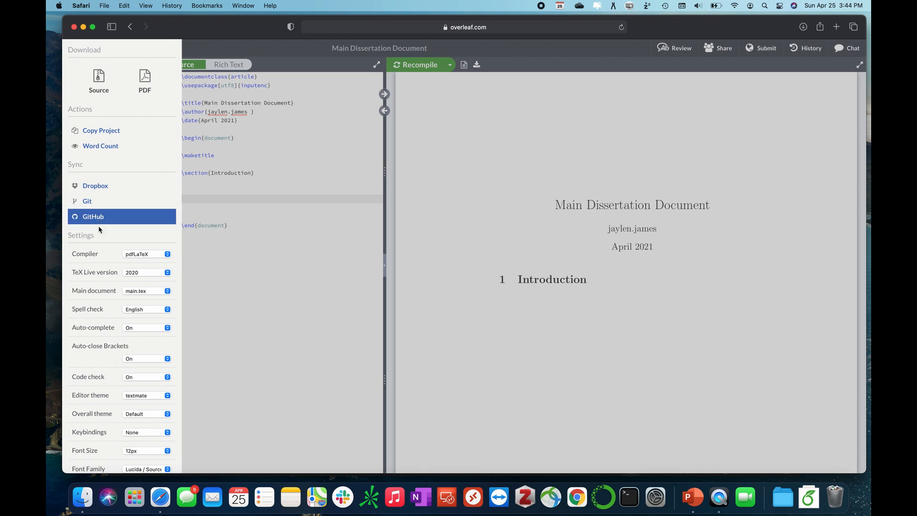
left_click(147, 257)
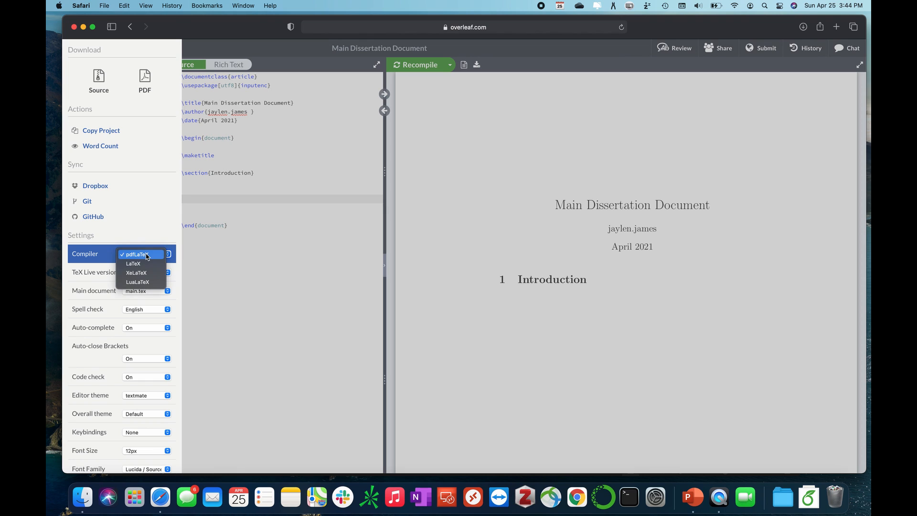
left_click(143, 254)
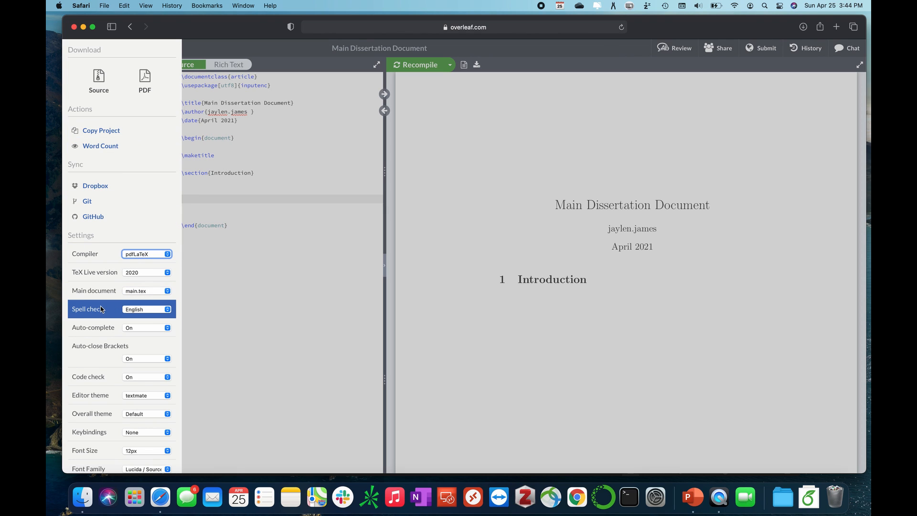
left_click(151, 292)
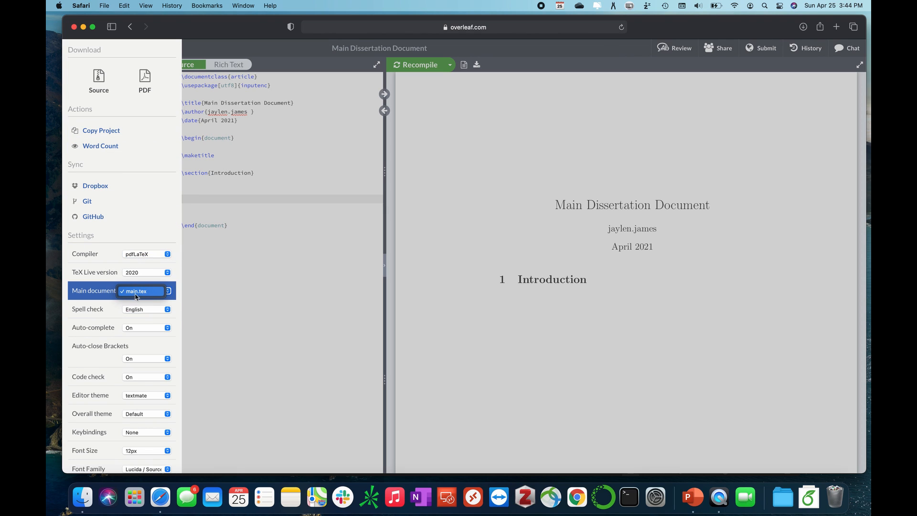
left_click(259, 111)
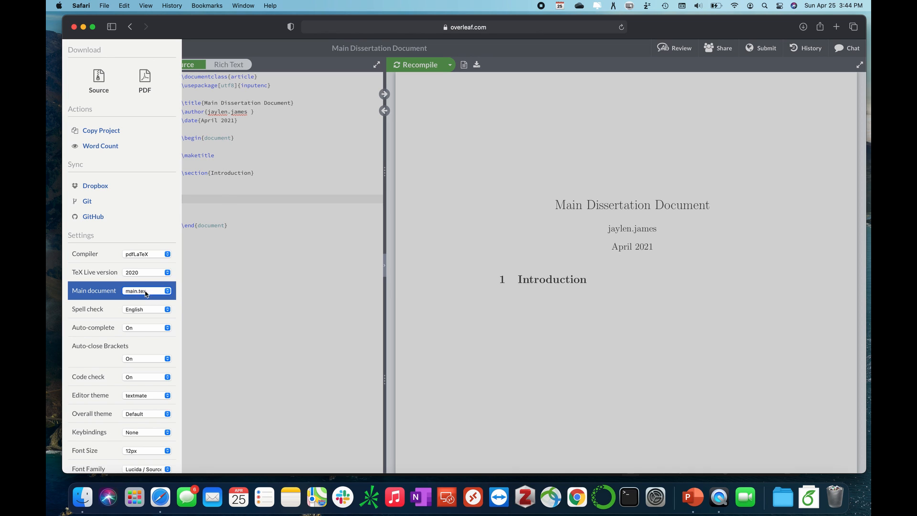
left_click(231, 163)
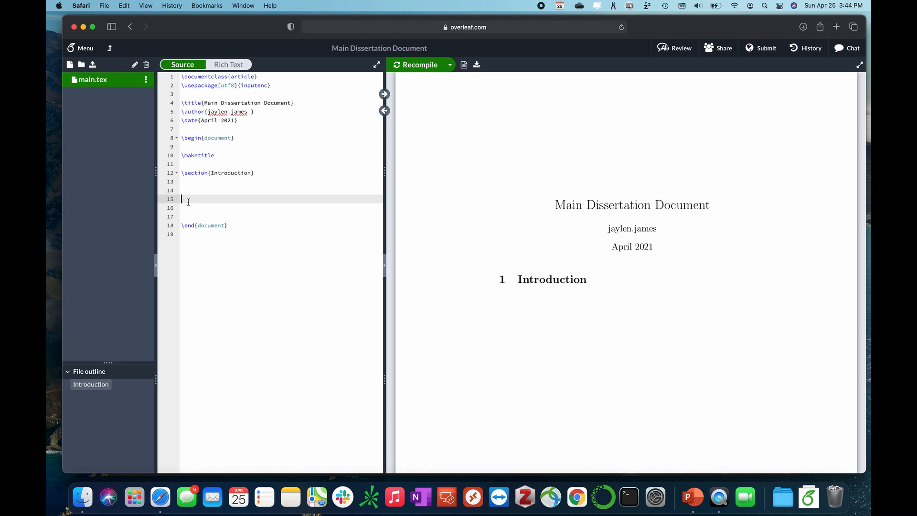
- Check which files of the Paper 1 on 3D Printing project can be imported from another project, without adding any
left_click(70, 65)
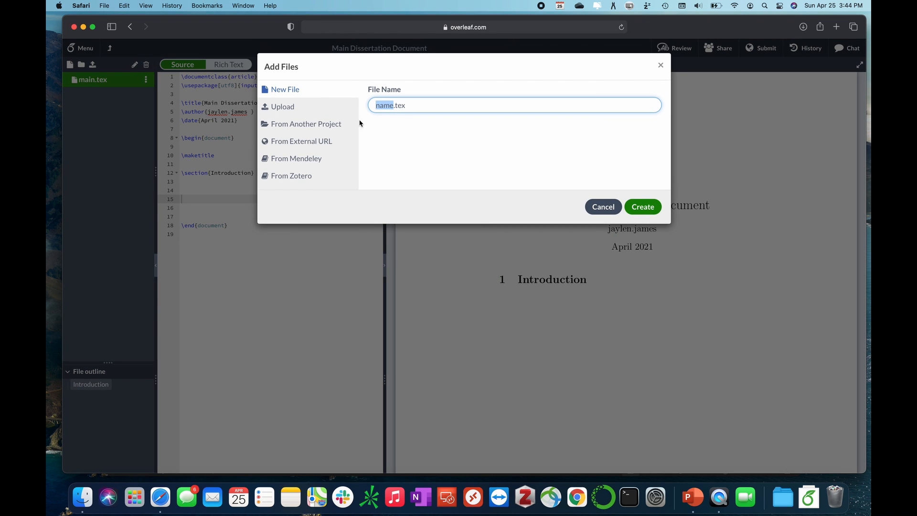
left_click(316, 126)
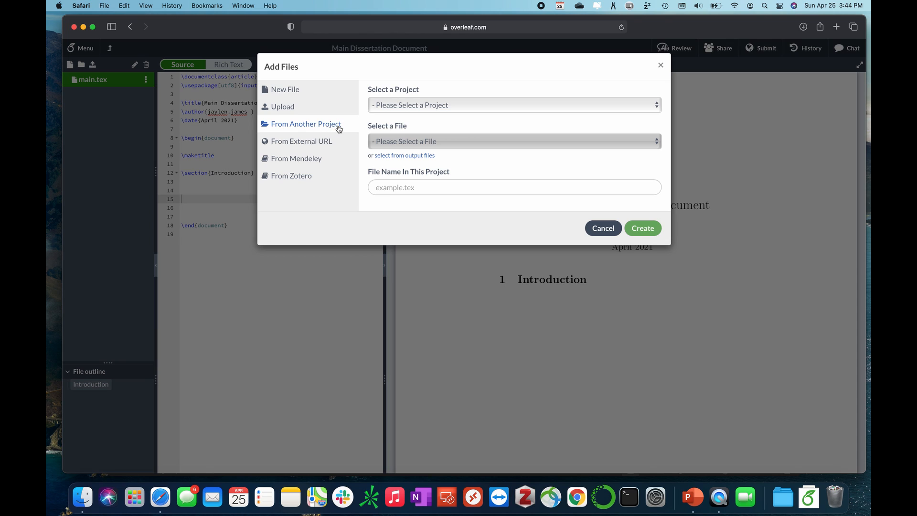
left_click(415, 106)
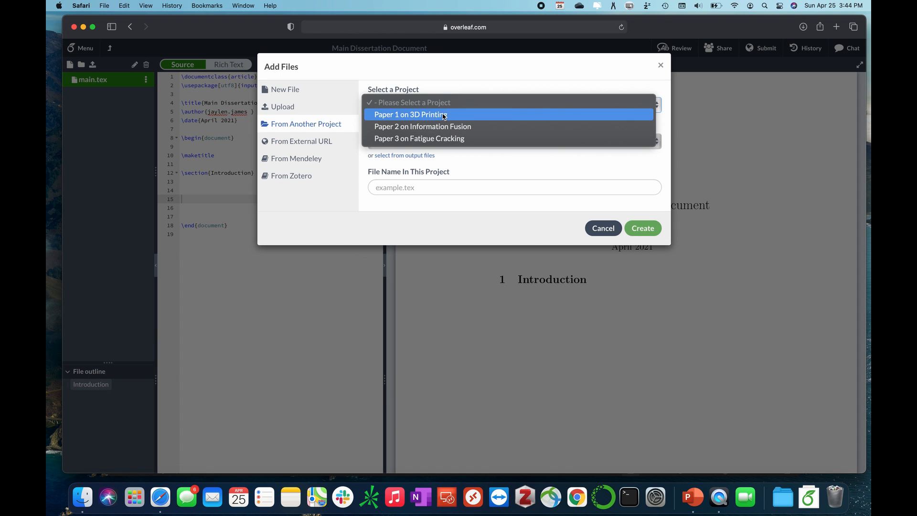
left_click(406, 116)
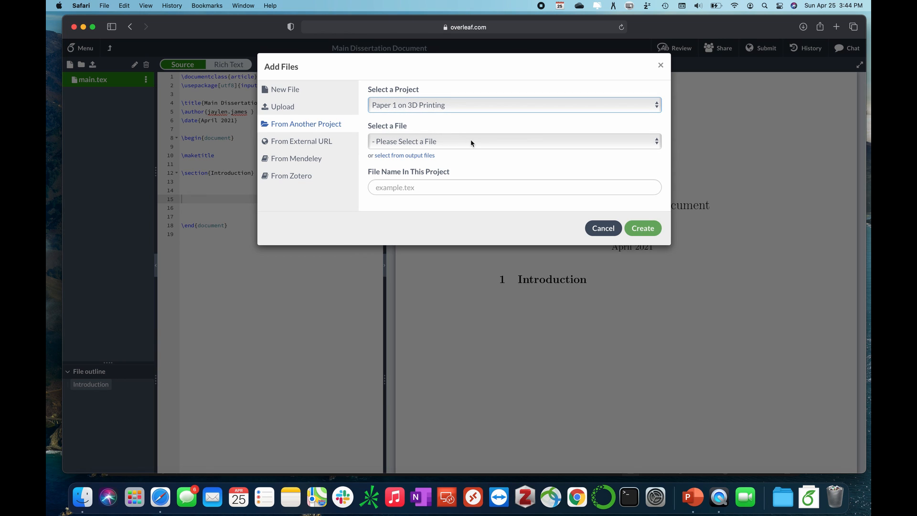
left_click(471, 141)
left_click(474, 122)
left_click(464, 108)
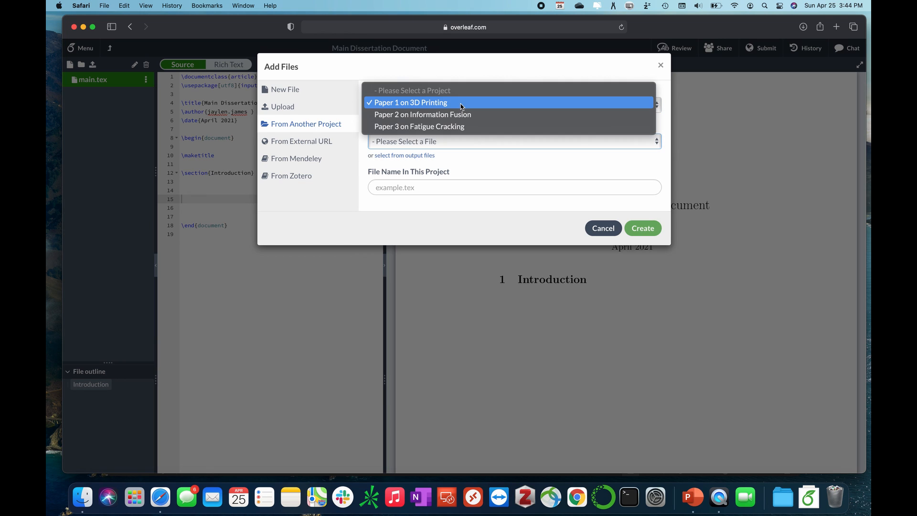
left_click(438, 103)
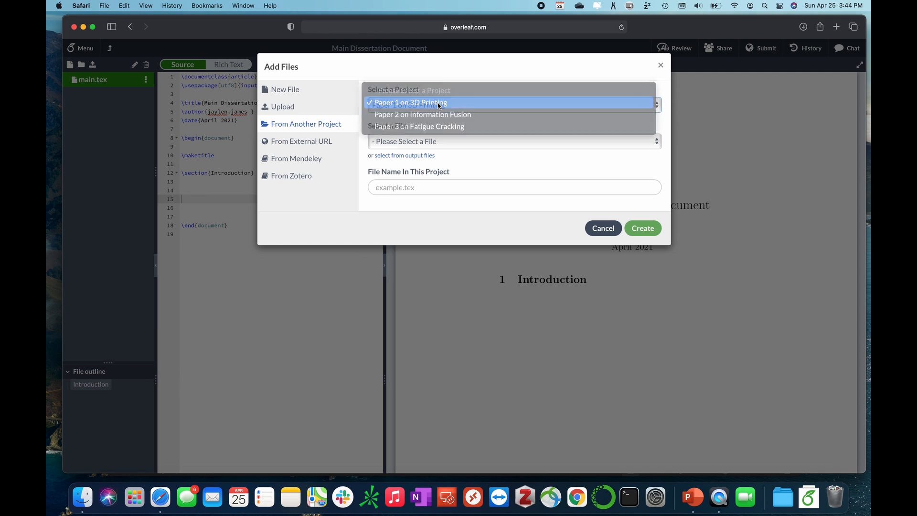
left_click(443, 141)
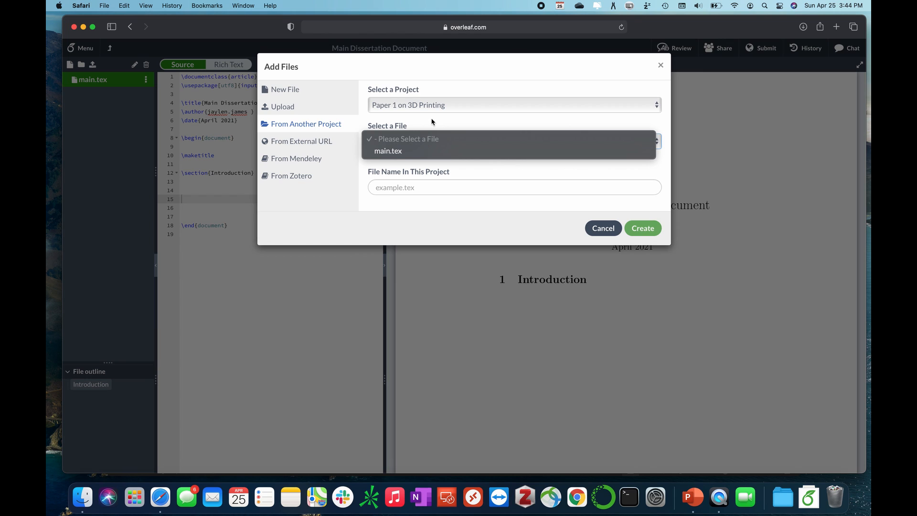
left_click(431, 122)
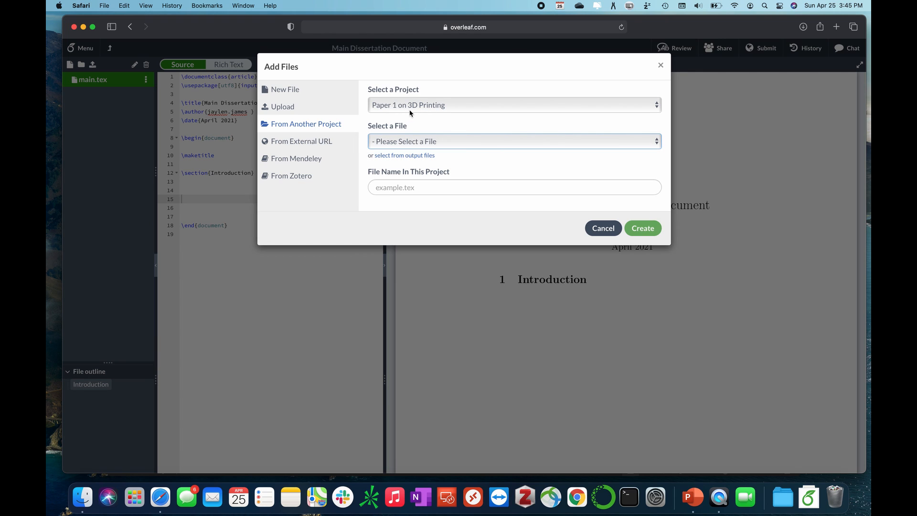
left_click(404, 141)
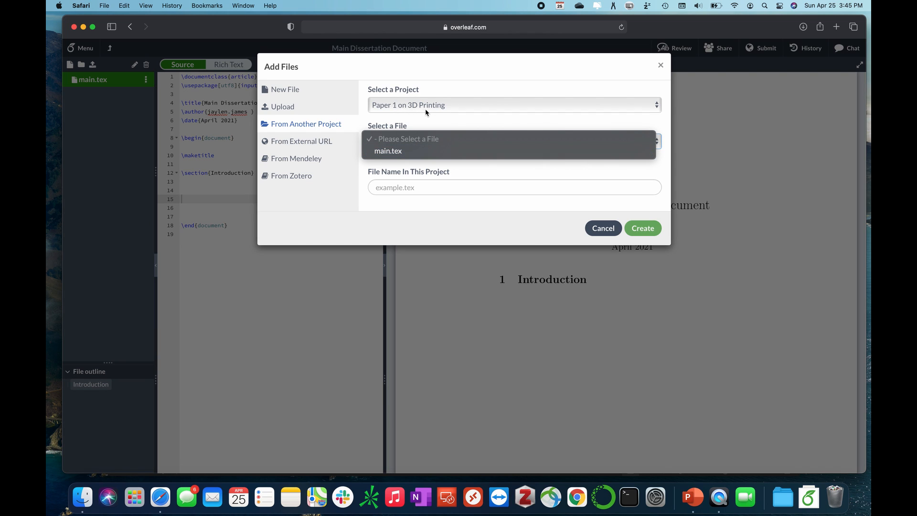
left_click(432, 119)
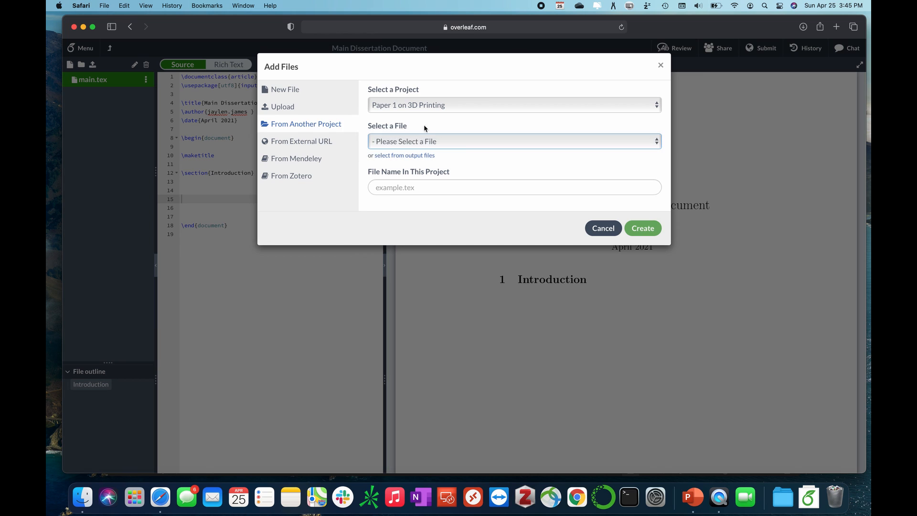
left_click(607, 232)
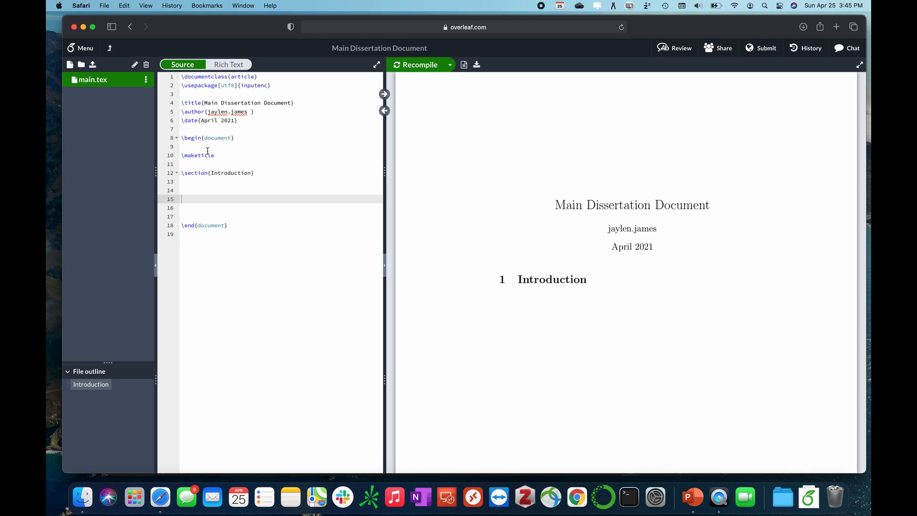
- Switch to the Paper 1 on 3D Printing project and create a new file named main_content_paper_1.tex
left_click(110, 49)
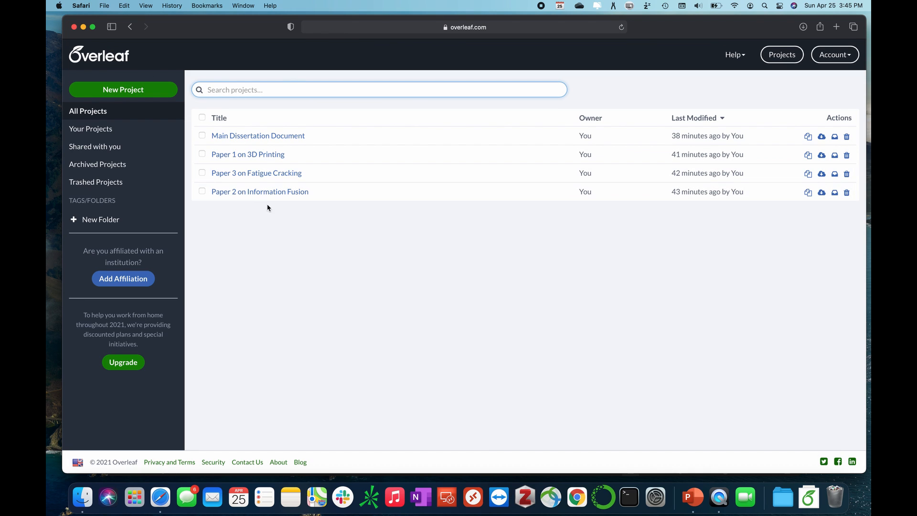
left_click(240, 157)
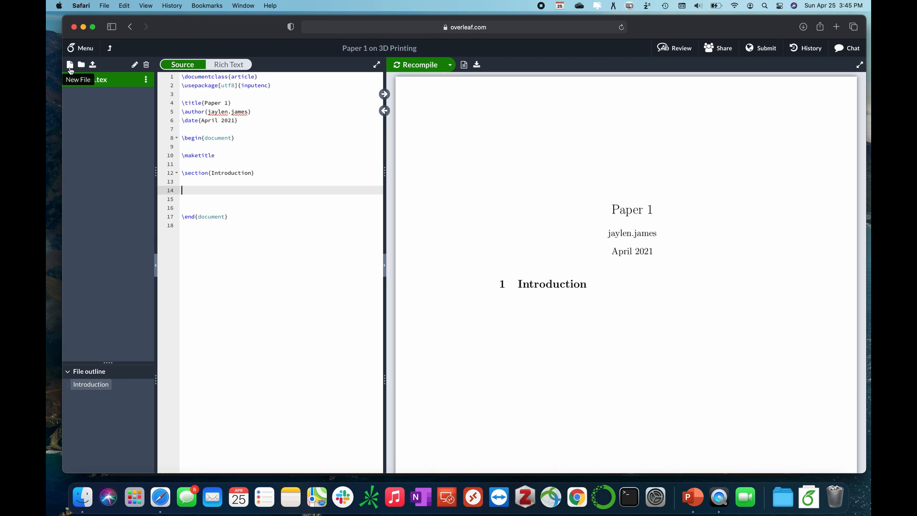
left_click(70, 65)
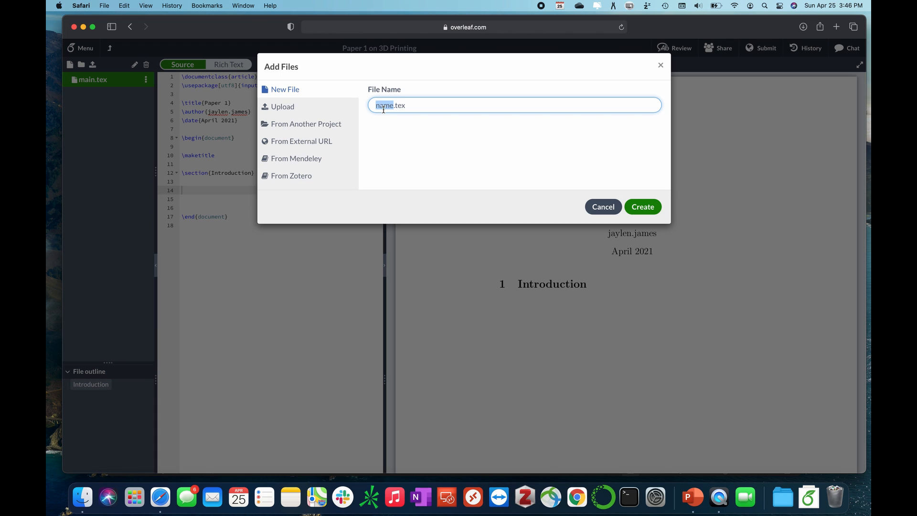
type("Key")
type("_")
type("content")
double_click(384, 105)
left_click(392, 106)
left_click(387, 107)
key("BackSpace")
key("BackSpace")
key("BackSpace")
type("main")
type("_paper")
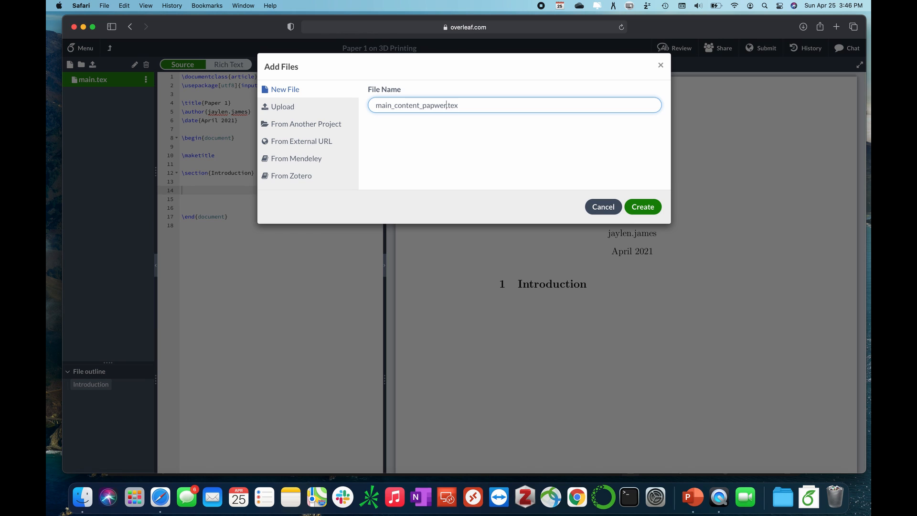
key("BackSpace")
type("r_1")
left_click(642, 206)
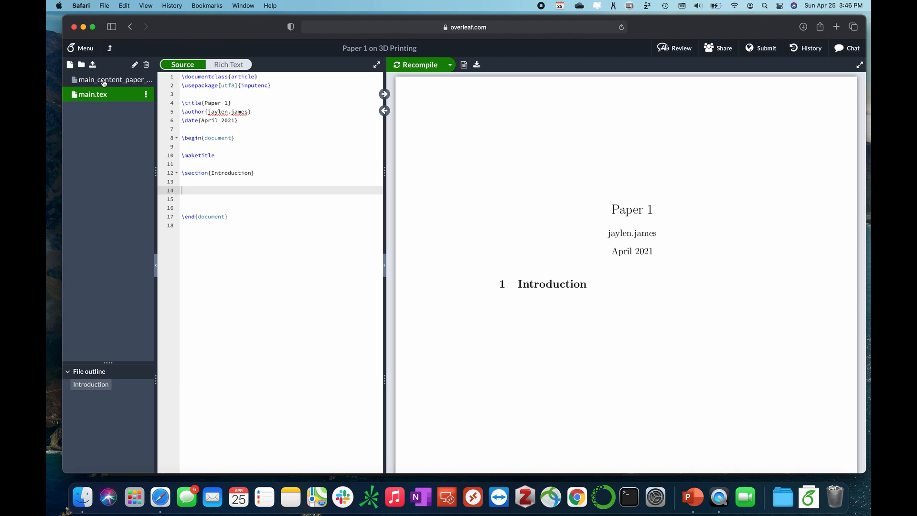
- In main_content_paper_1.tex, add a section titled "Into" on line 5 and start a new line two lines below it
left_click(104, 80)
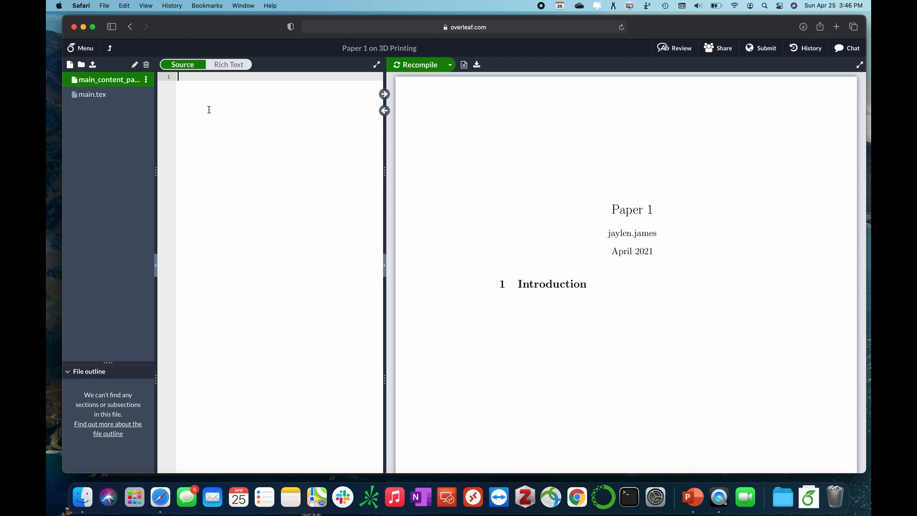
key("Return")
key("Return")
key("Return")
key("Return")
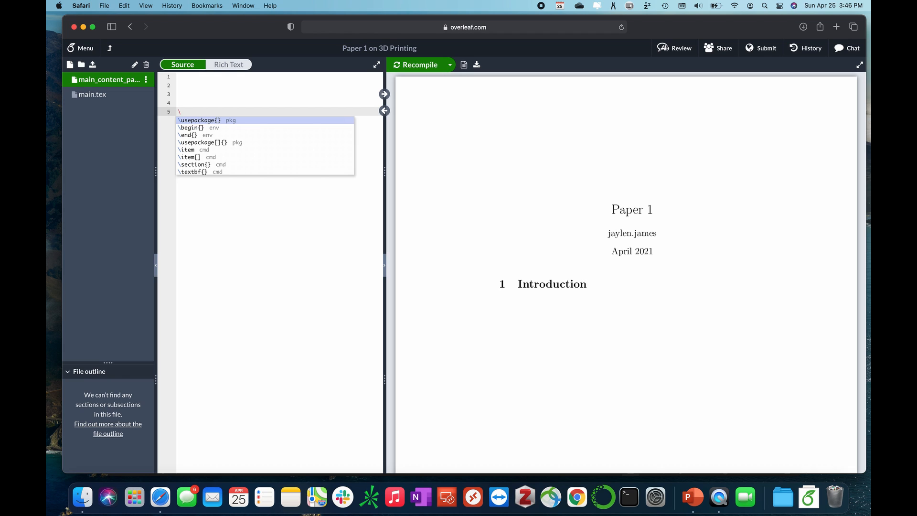
type("sec")
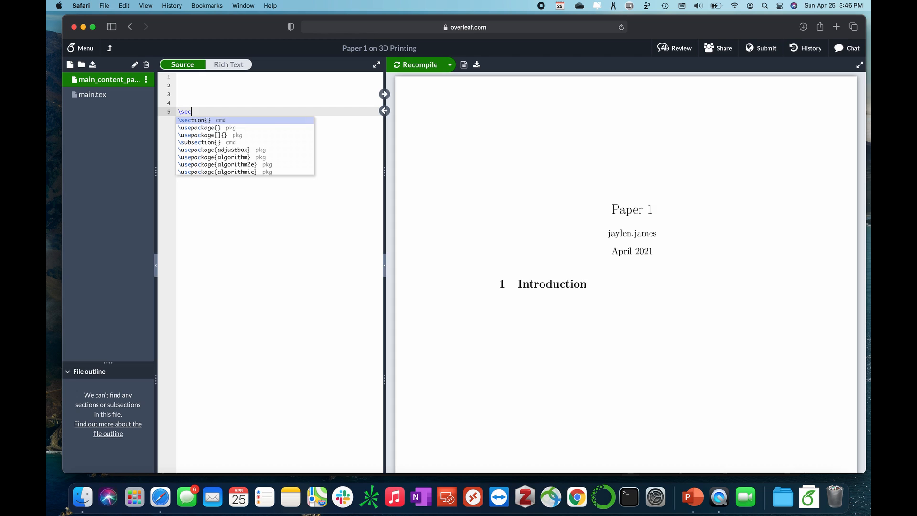
type("tion")
key("Return")
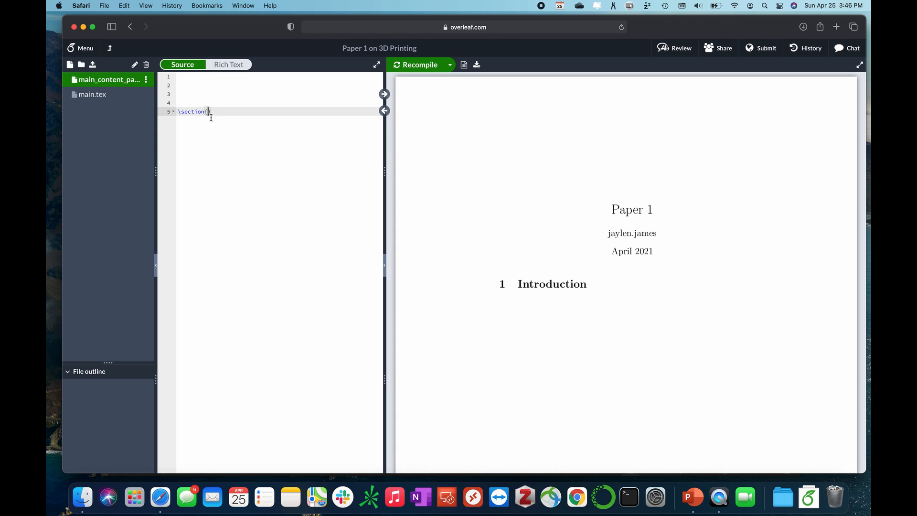
type("Ch")
key("BackSpace")
key("BackSpace")
type("Into")
key("Right")
key("Return")
key("Return")
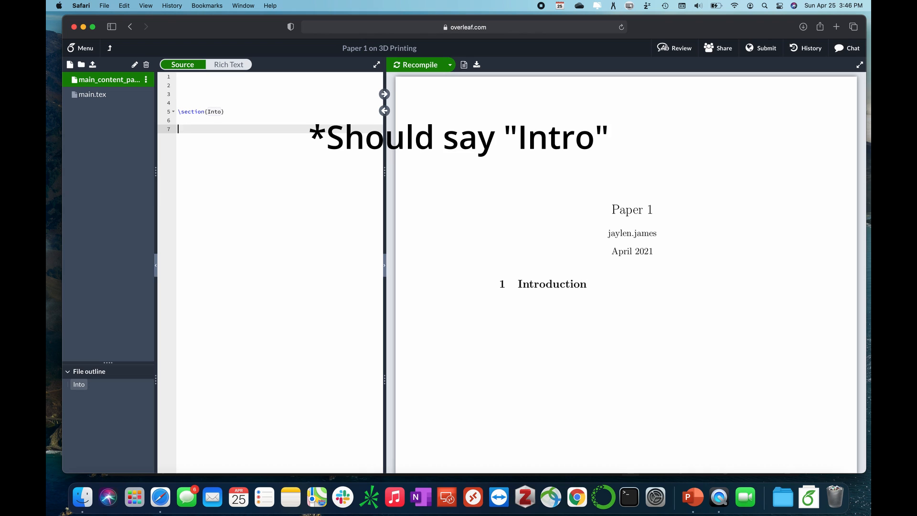
- Enter the text "Lorem ipsum" on line 7, below the "Into" section heading
type("Loerm")
key("BackSpace")
key("BackSpace")
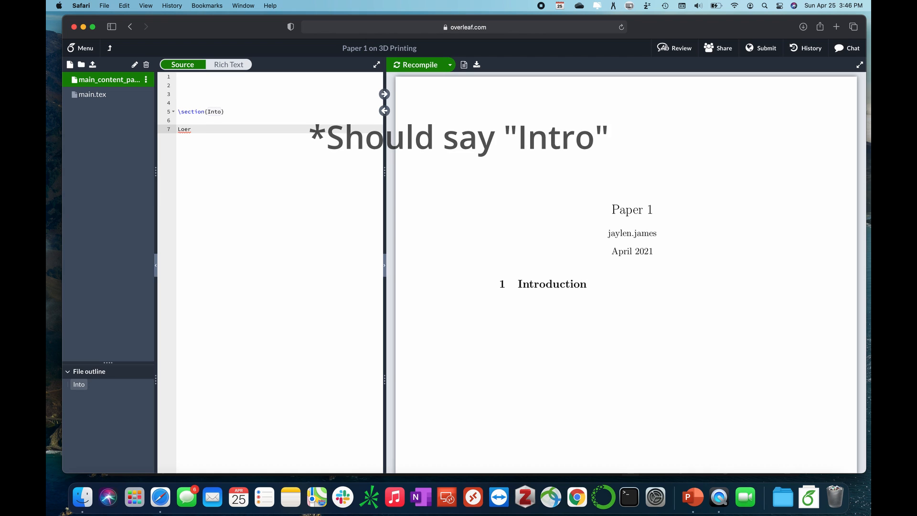
type("r")
type("em ipson")
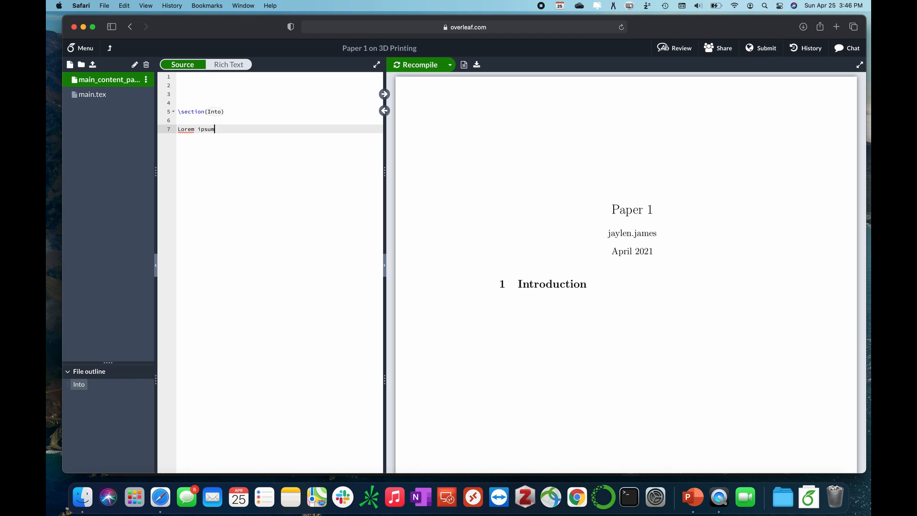
- Add a section titled "Methods" on line 9 of main_content_paper_1.tex
key("Return")
key("Return")
type("\\")
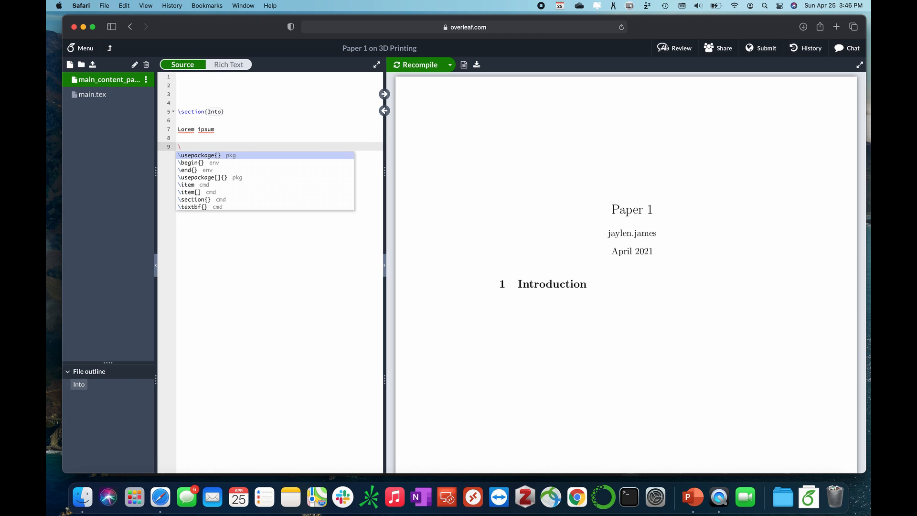
type("section")
key("Return")
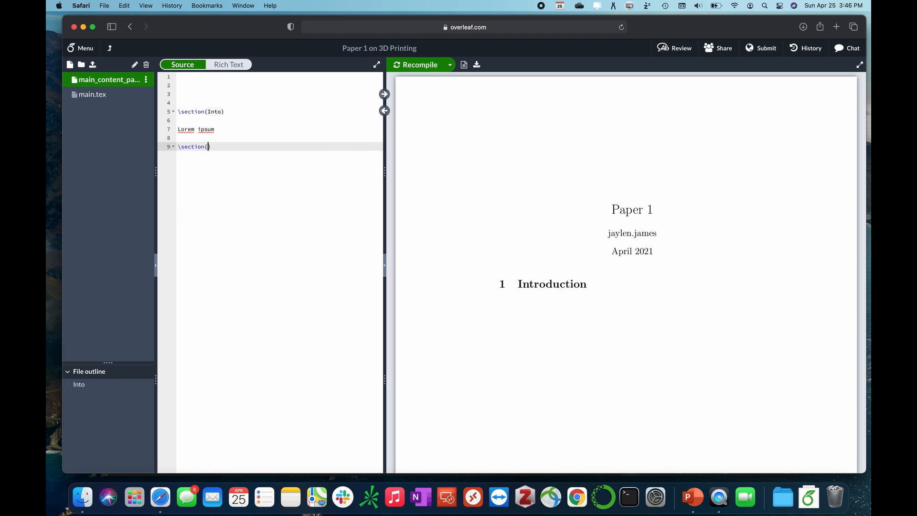
type("B")
key("BackSpace")
type("Methoda")
key("BackSpace")
type("s")
- Enter the filler text "aofijaowief aopisjfaposijf aosidfna jf" on line 12 under the Methods section and start a new line two lines below it
key("Return")
key("Return")
key("Return")
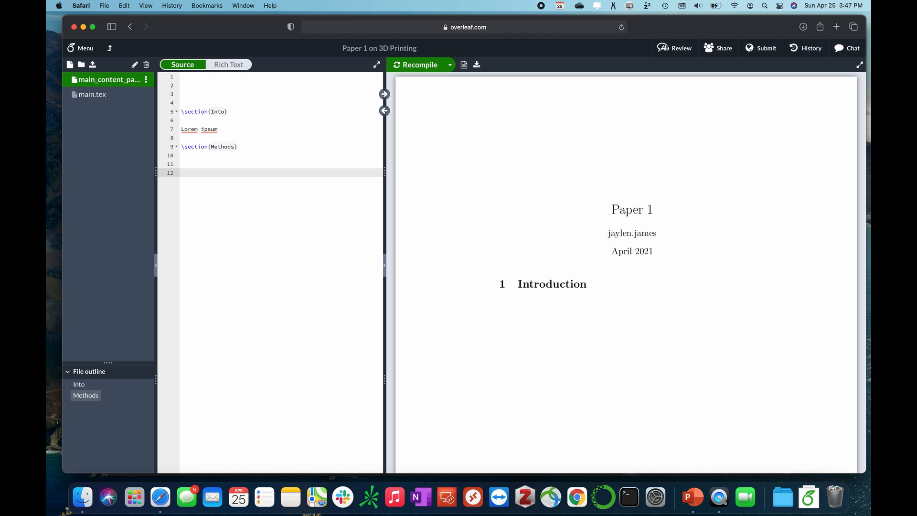
type("aofijaowief aopisjfaposijf aosidfna jf")
key("Return")
key("Return")
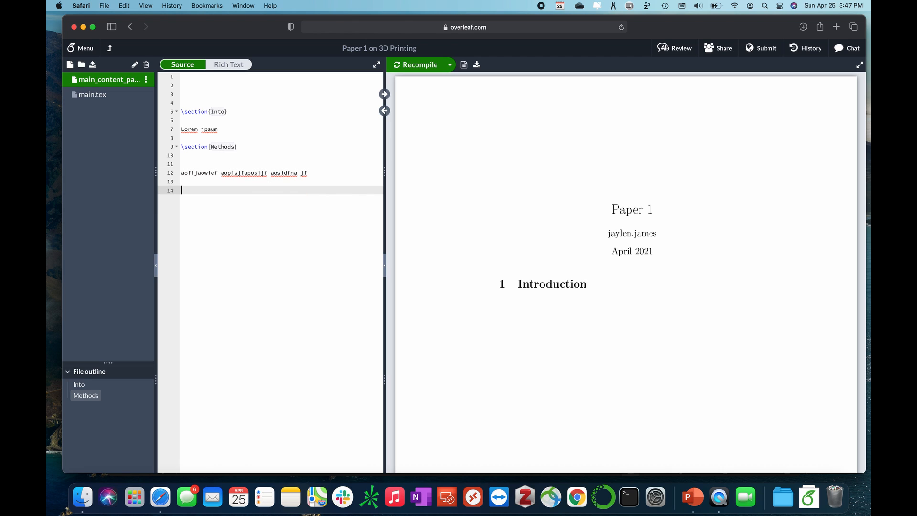
- In main.tex, add \include{main_content_paper_1} on line 14 below the Introduction section, and widen the file list to fit the full file names
left_click(102, 95)
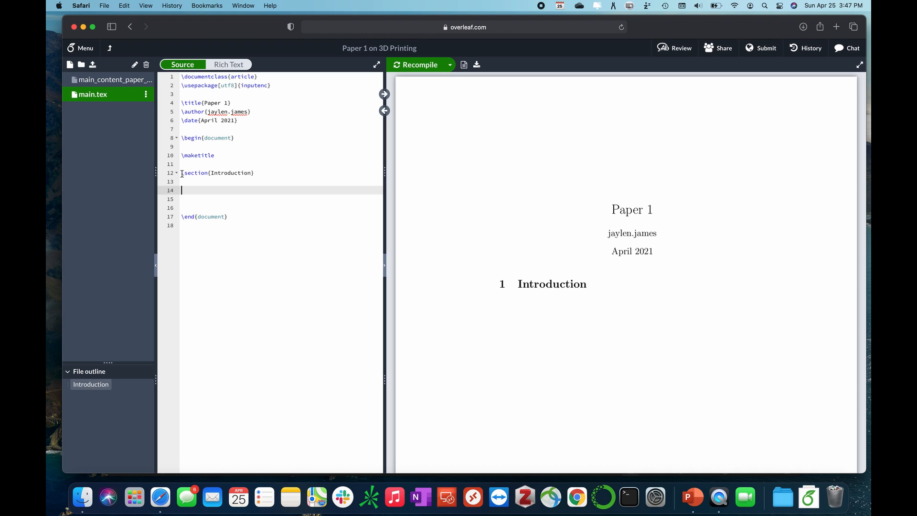
left_click_drag(182, 173, 252, 182)
left_click(227, 189)
type("\\")
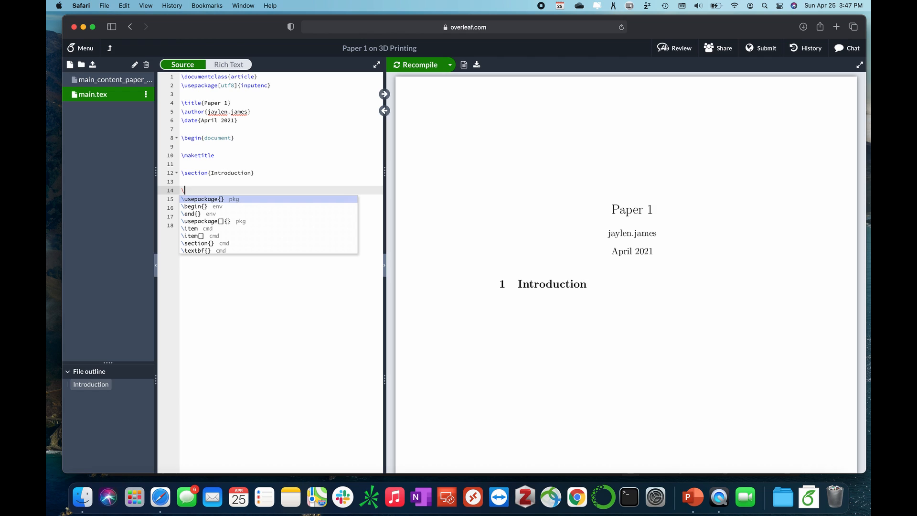
type("includ")
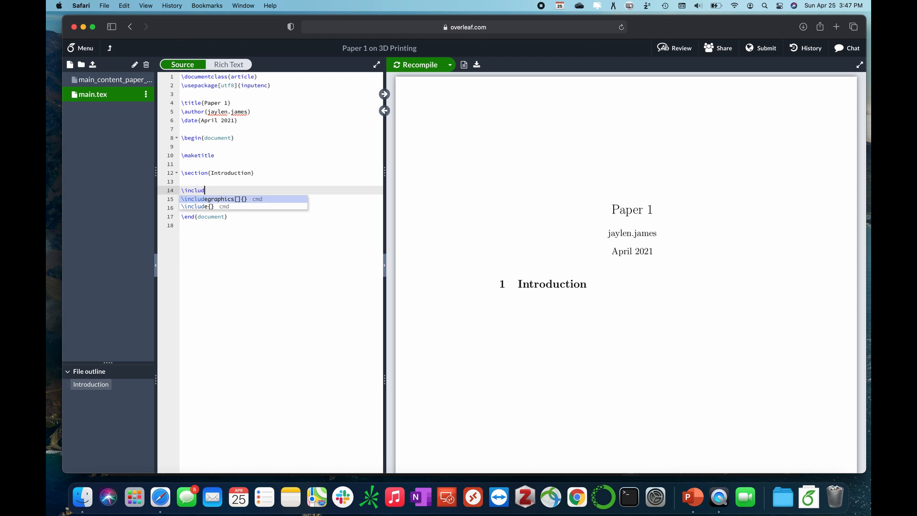
type("e")
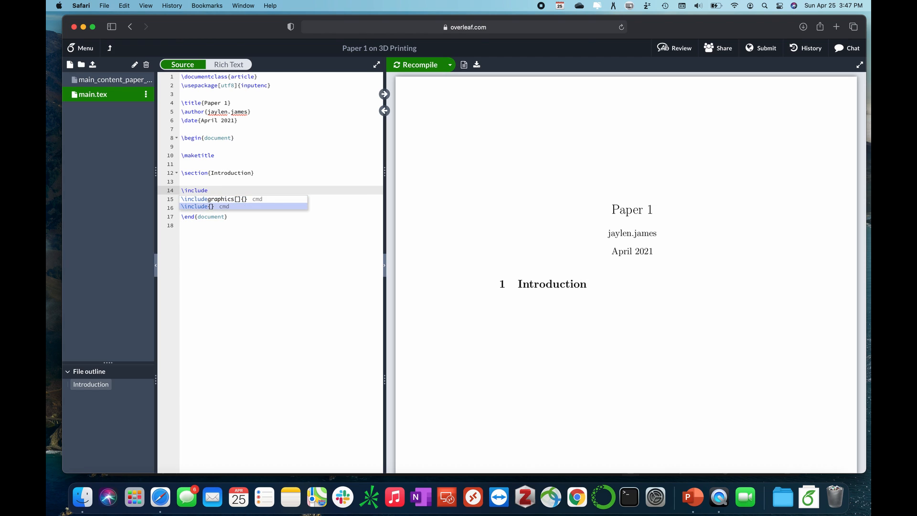
type("{")
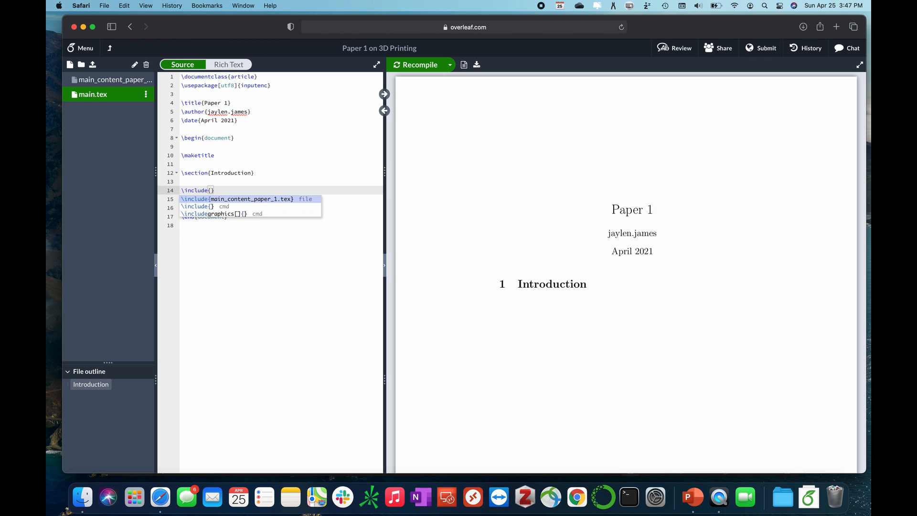
key("Return")
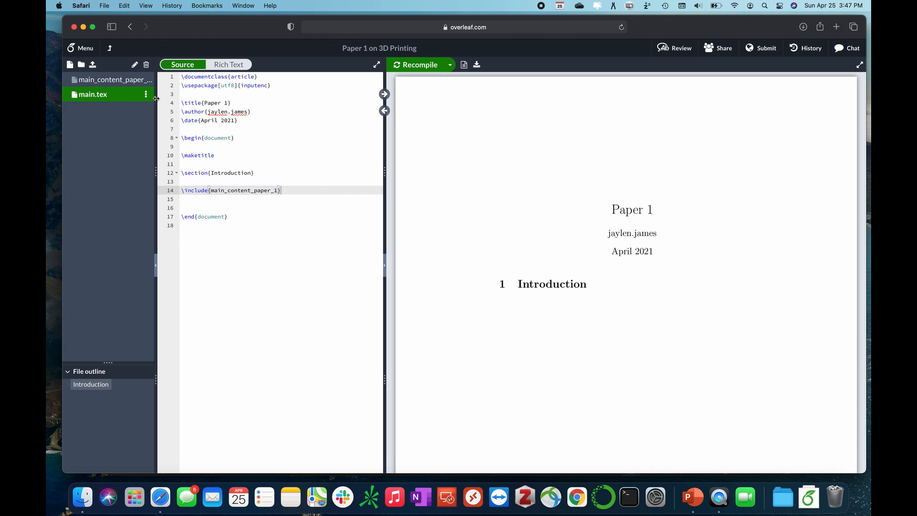
left_click_drag(156, 95, 172, 97)
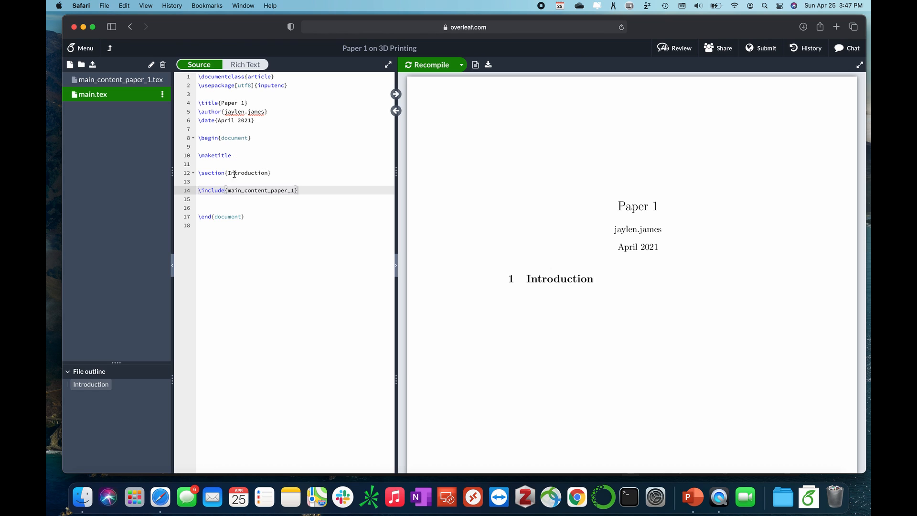
left_click_drag(197, 191, 298, 190)
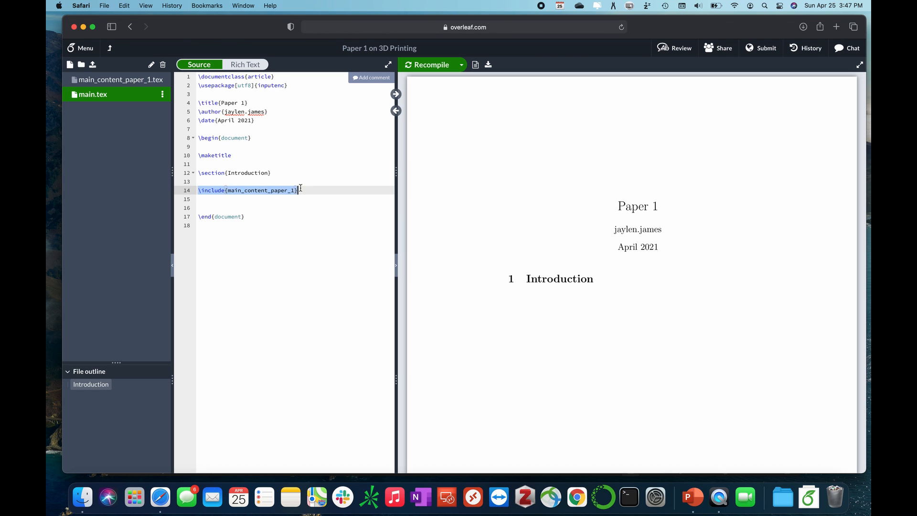
left_click(264, 182)
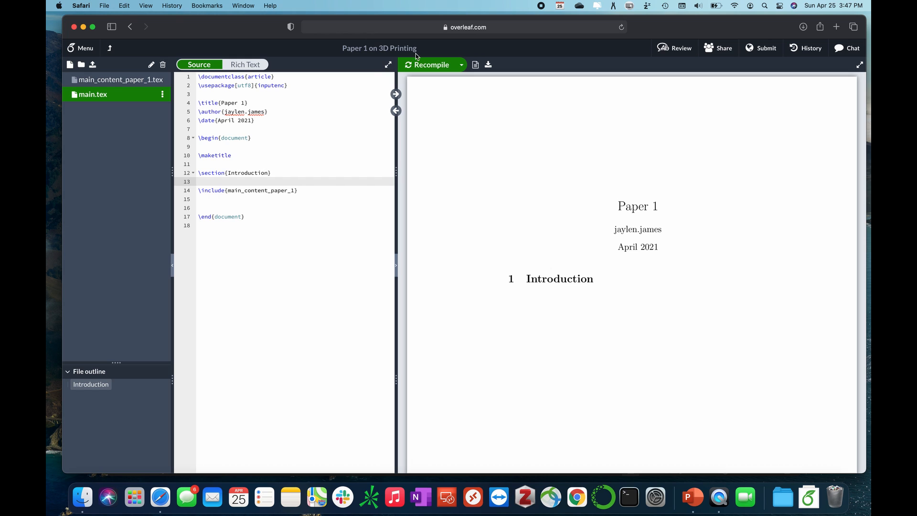
- Recompile the Paper 1 document and check the included sections in the PDF against the \include line
left_click(421, 67)
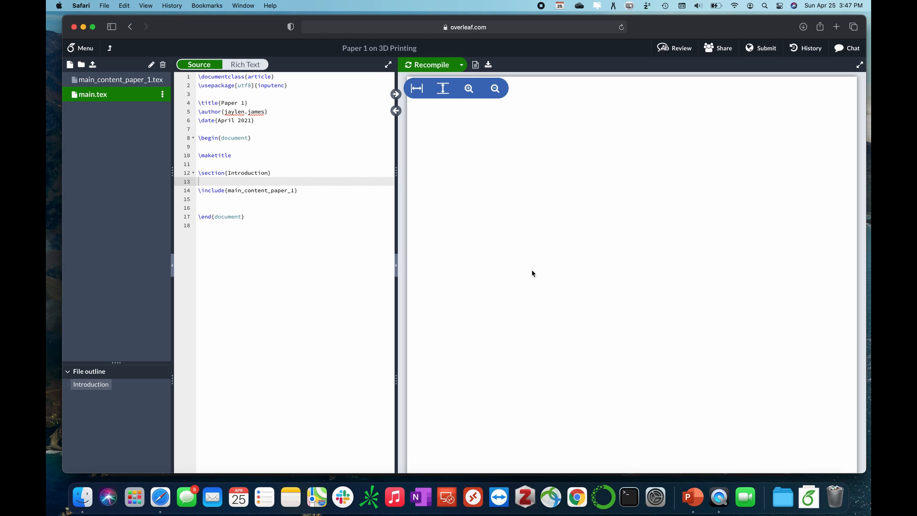
scroll(533, 274, "down", 10)
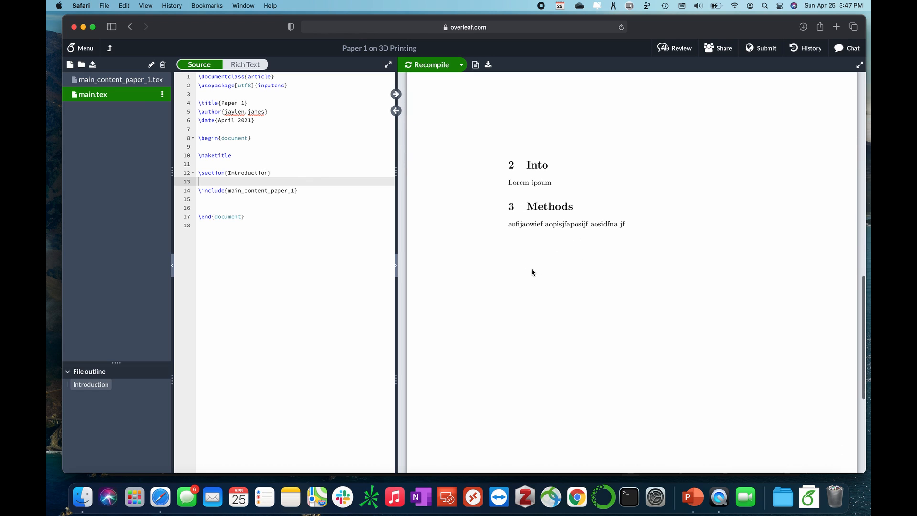
scroll(533, 273, "up", 3)
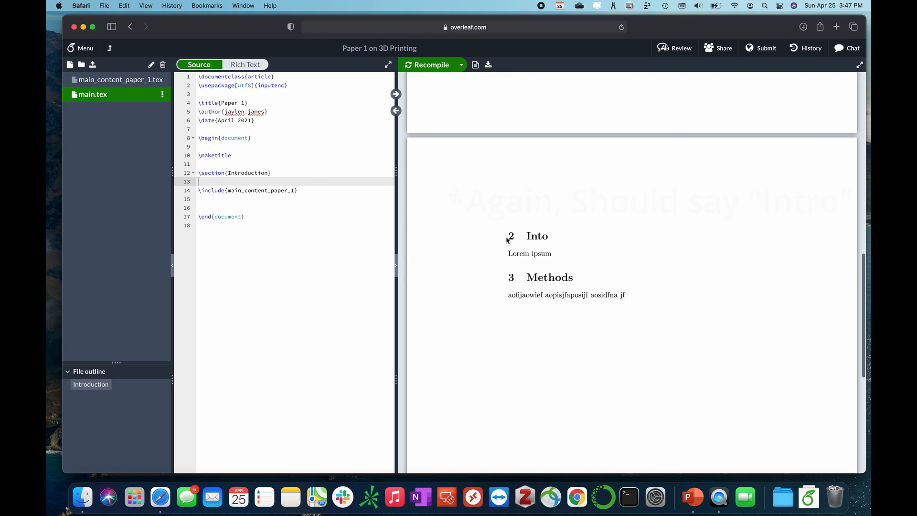
left_click_drag(510, 236, 548, 252)
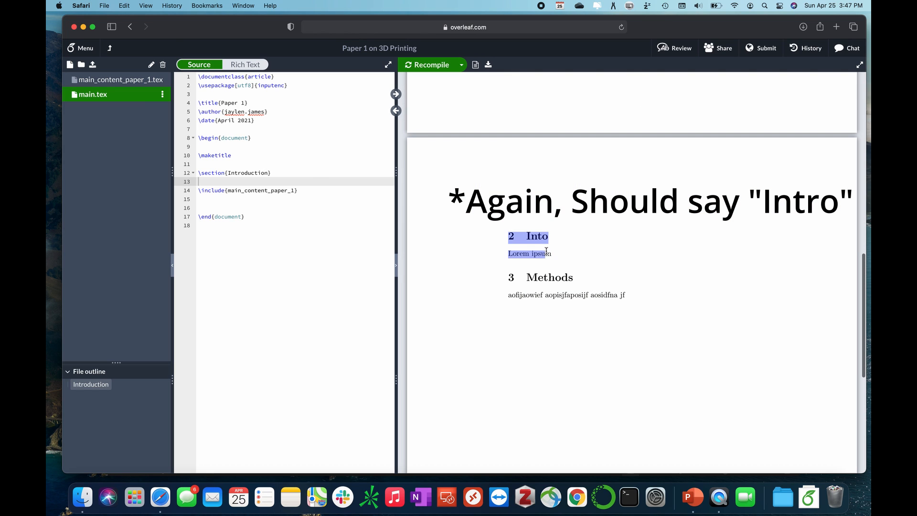
left_click_drag(228, 190, 298, 190)
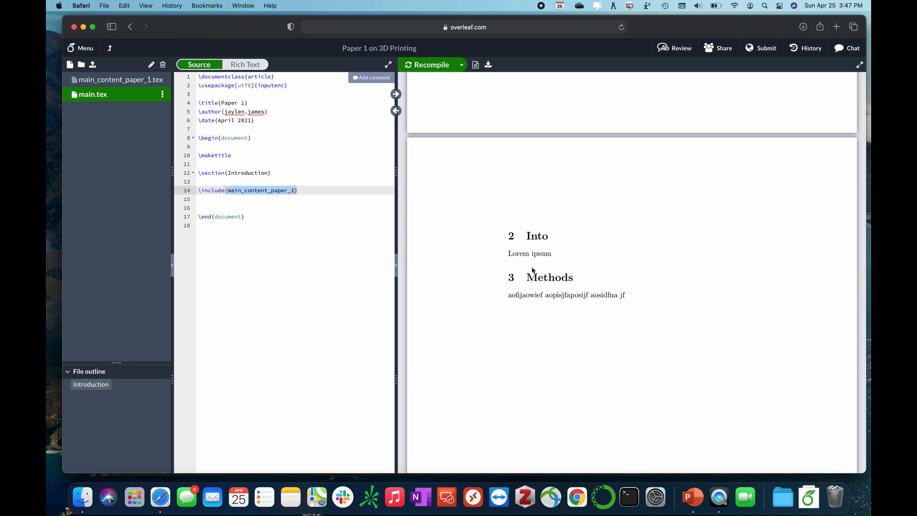
left_click(342, 197)
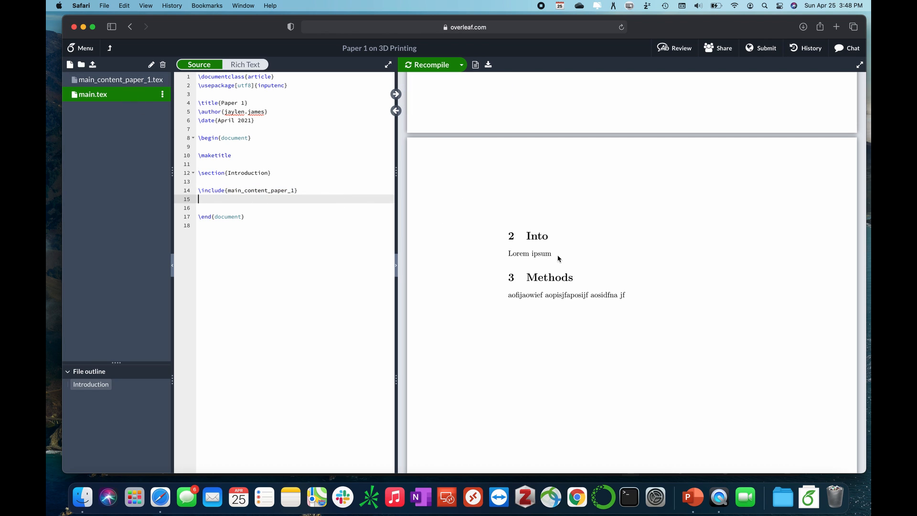
scroll(558, 258, "up", 10)
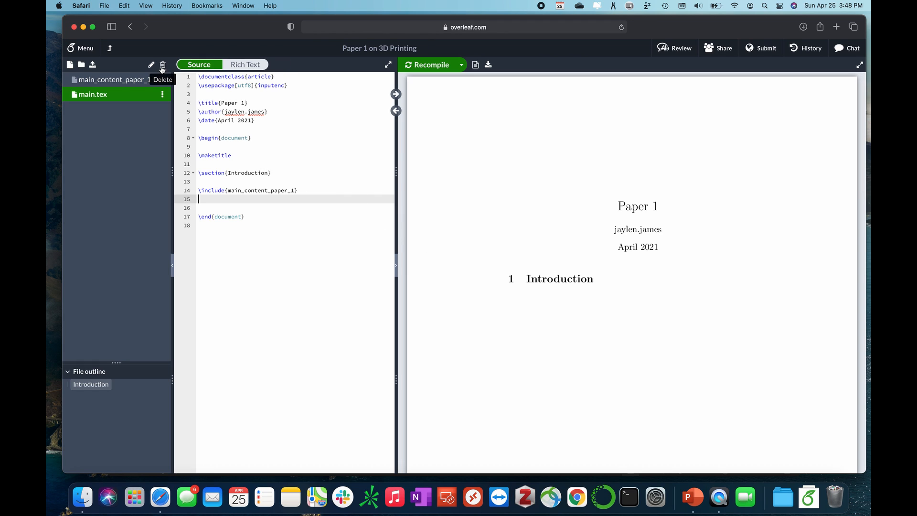
- Switch to the Main Dissertation Document project and import main_content_paper_1.tex from the Paper 1 on 3D Printing project, keeping the same file name
left_click(111, 49)
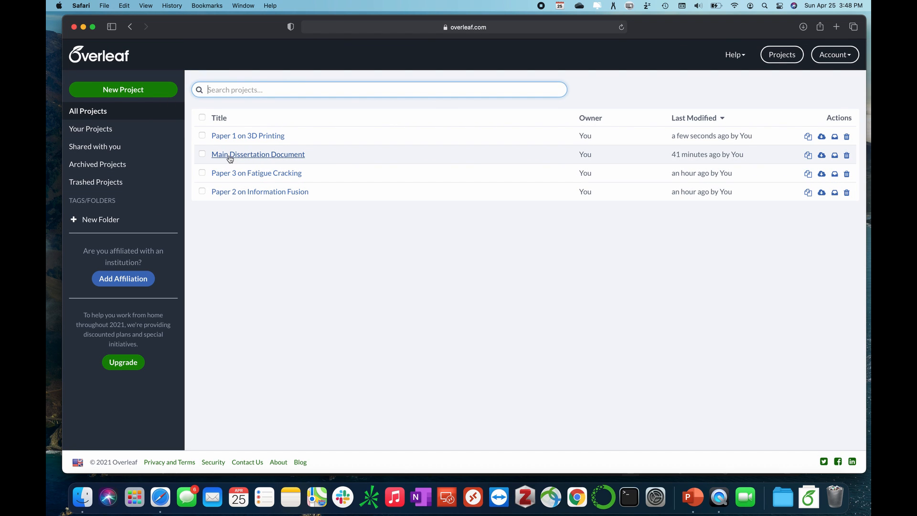
left_click(258, 158)
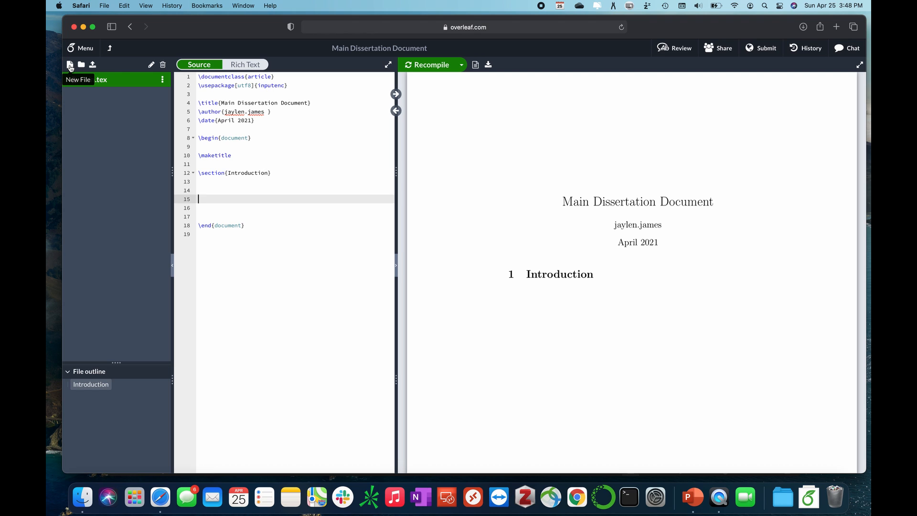
left_click(69, 66)
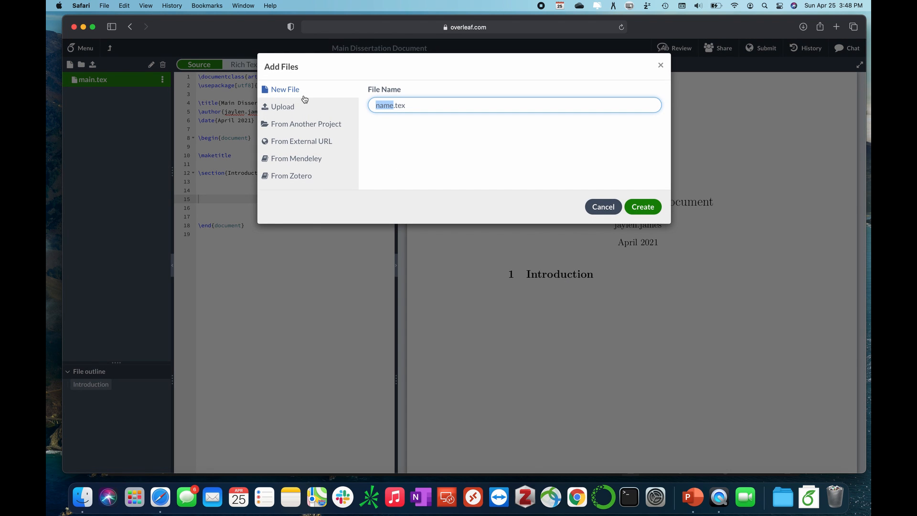
left_click(291, 125)
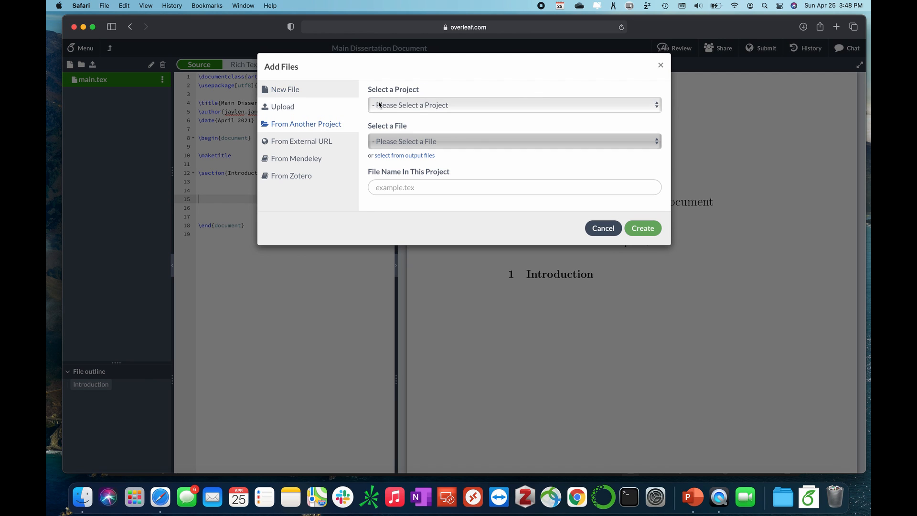
left_click(432, 103)
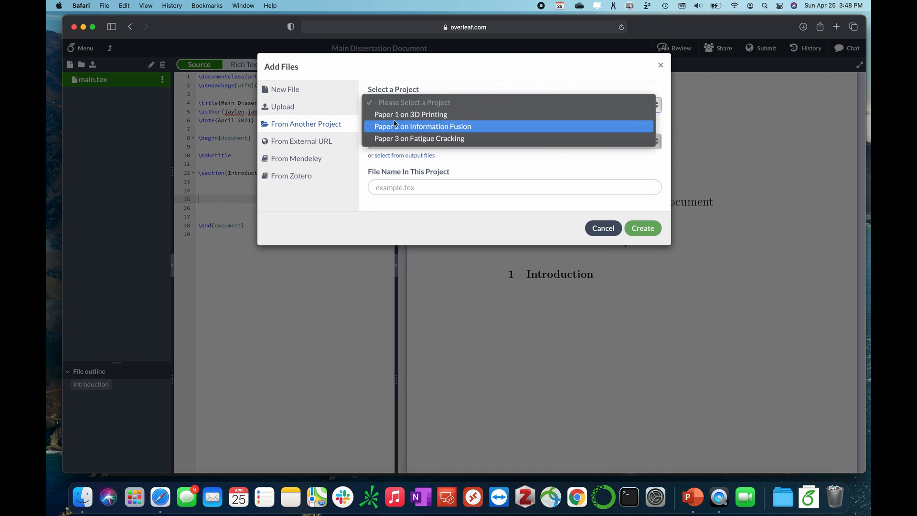
left_click(428, 117)
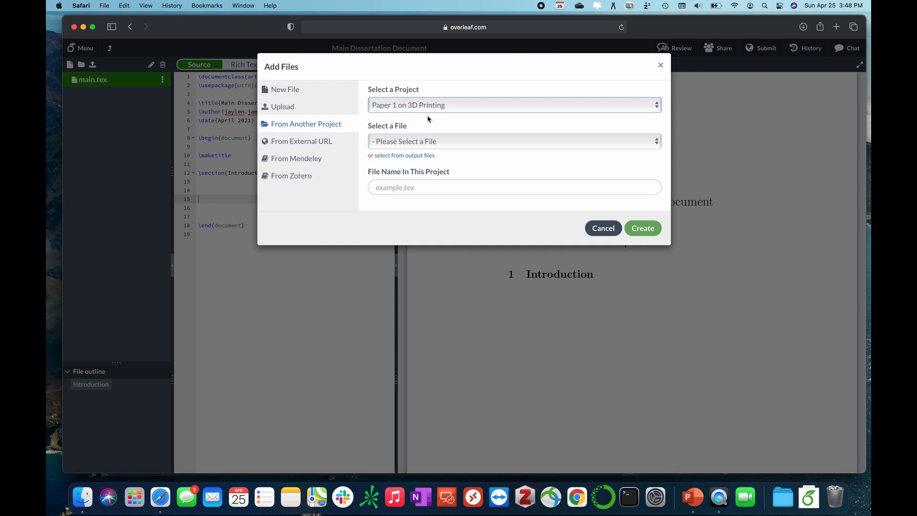
left_click(427, 141)
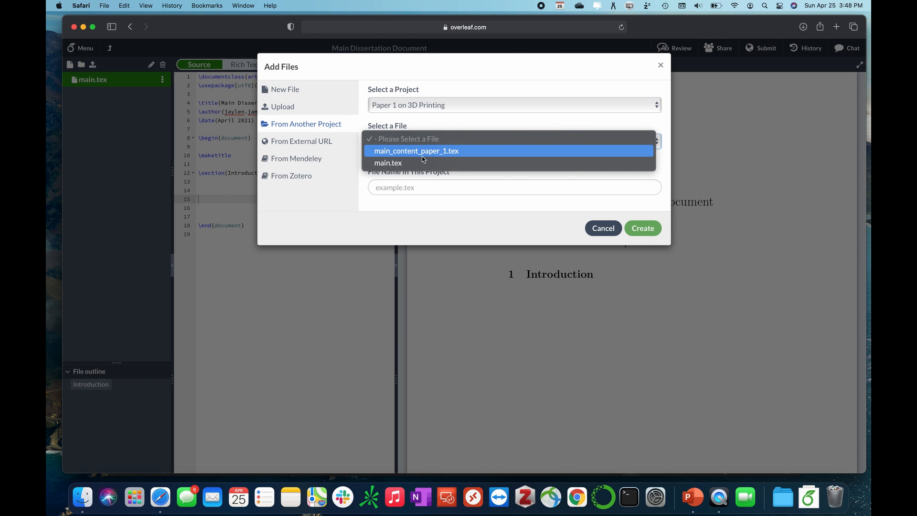
left_click(449, 151)
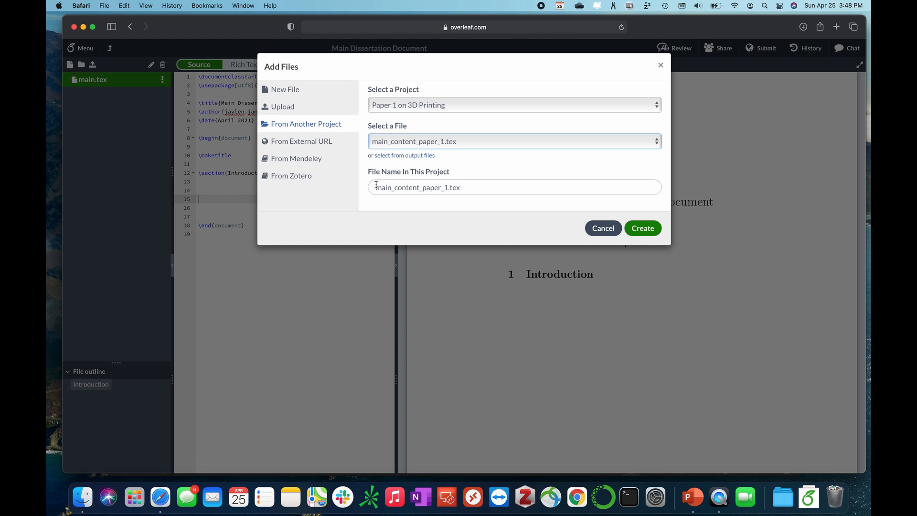
left_click_drag(376, 187, 447, 187)
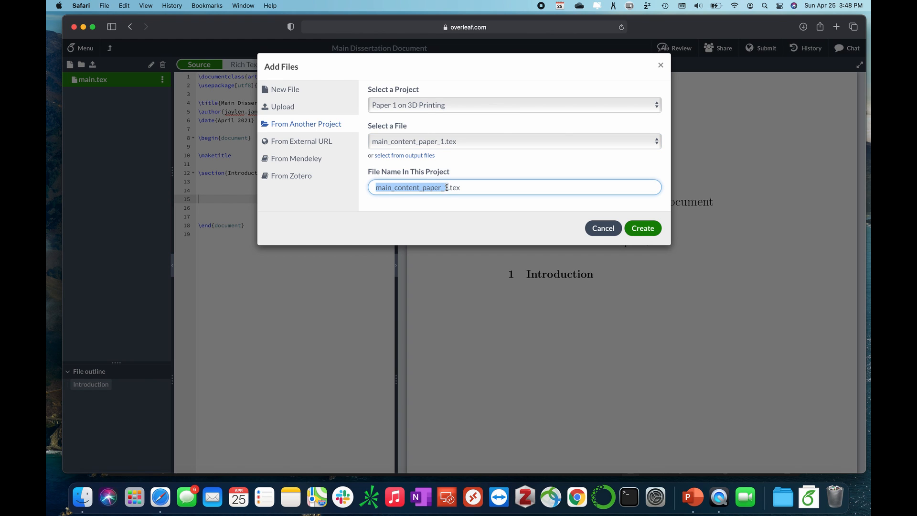
left_click(466, 189)
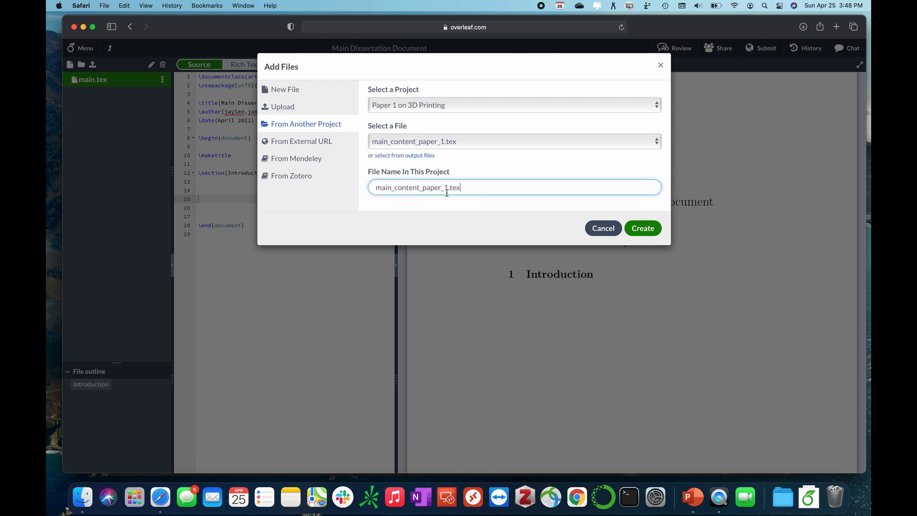
left_click(656, 230)
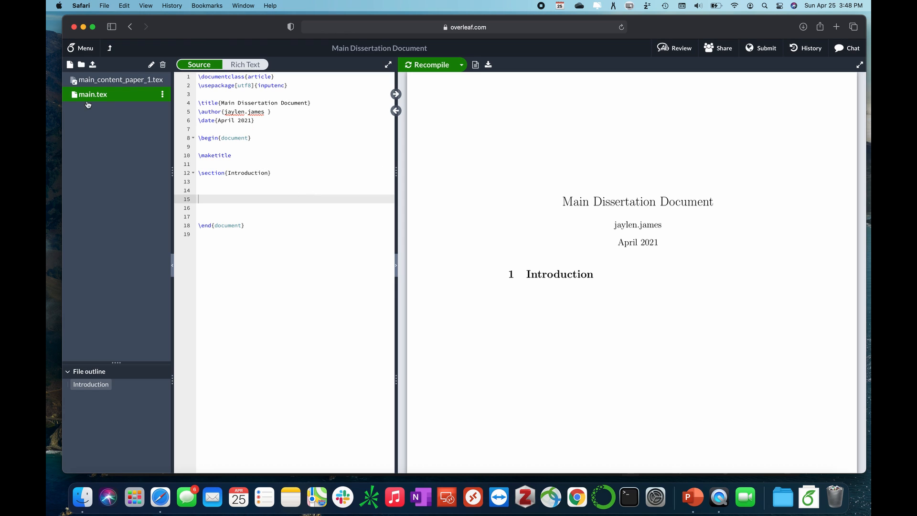
- View the contents of the imported main_content_paper_1.tex and return to main.tex
left_click(108, 87)
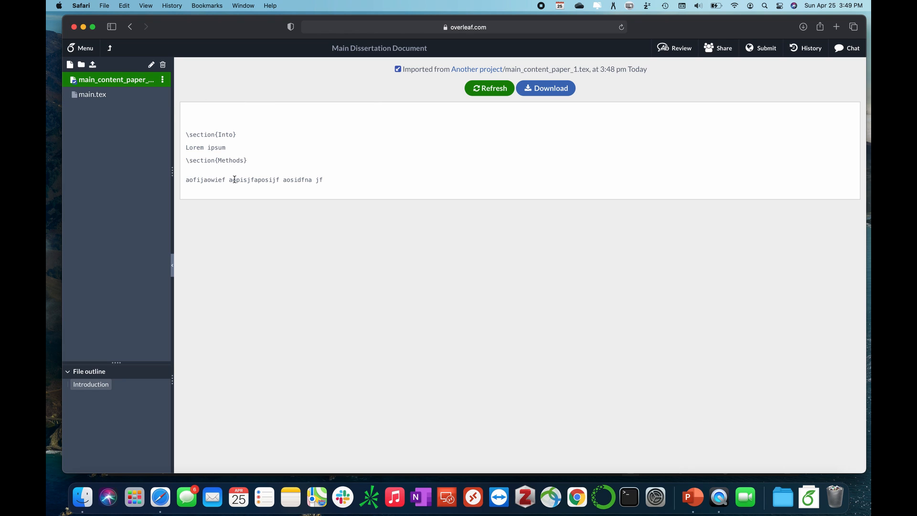
left_click(103, 95)
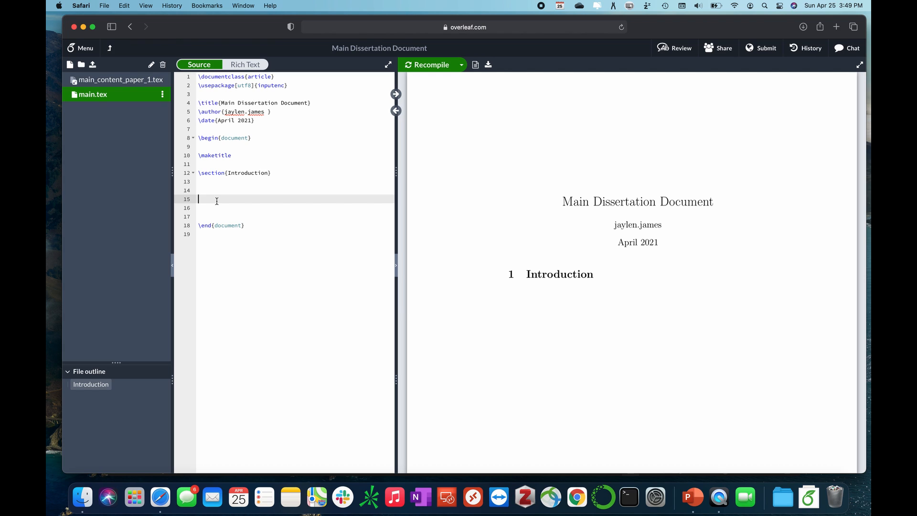
- Add \include{main_content_paper_1} on line 15 of the dissertation's main.tex, below the Introduction section
type("\\")
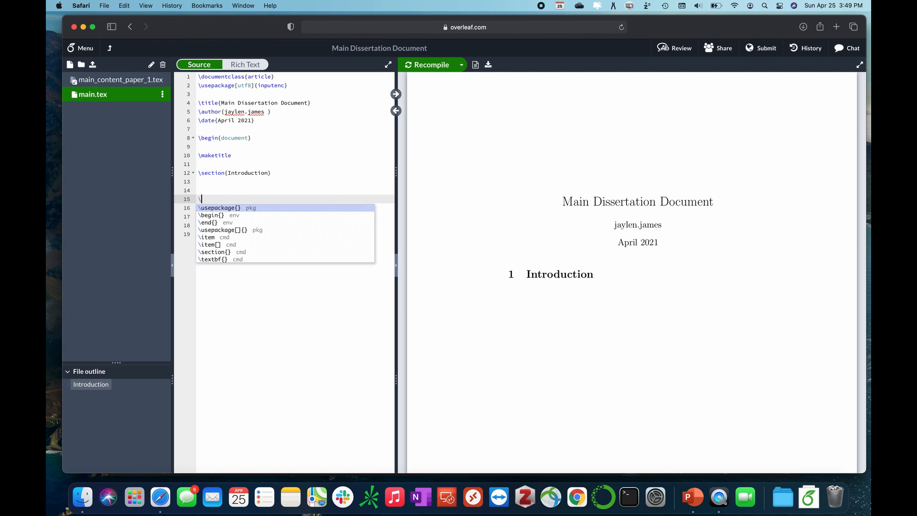
type("in")
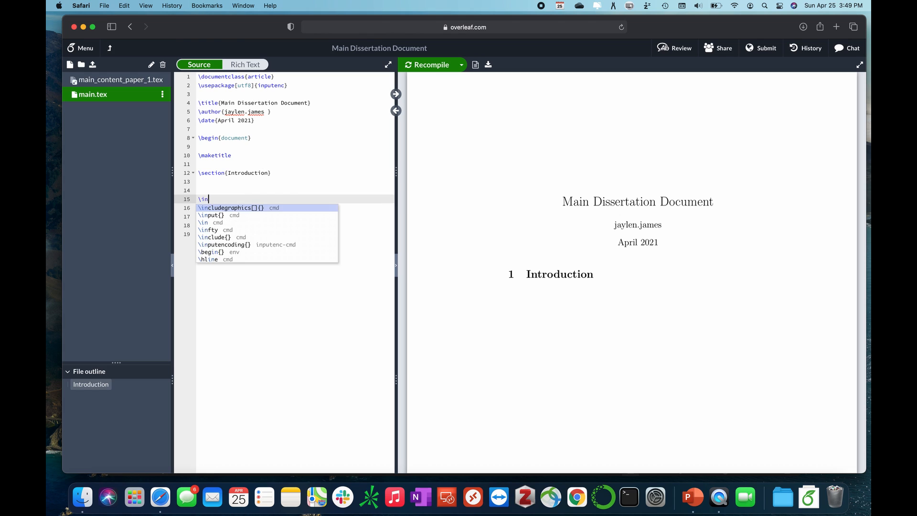
type("clued")
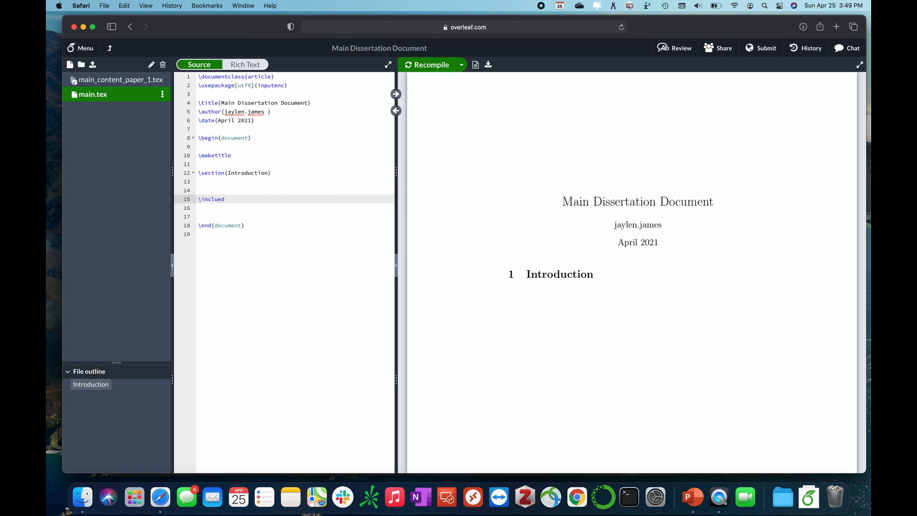
key("BackSpace")
key("BackSpace")
type("de{")
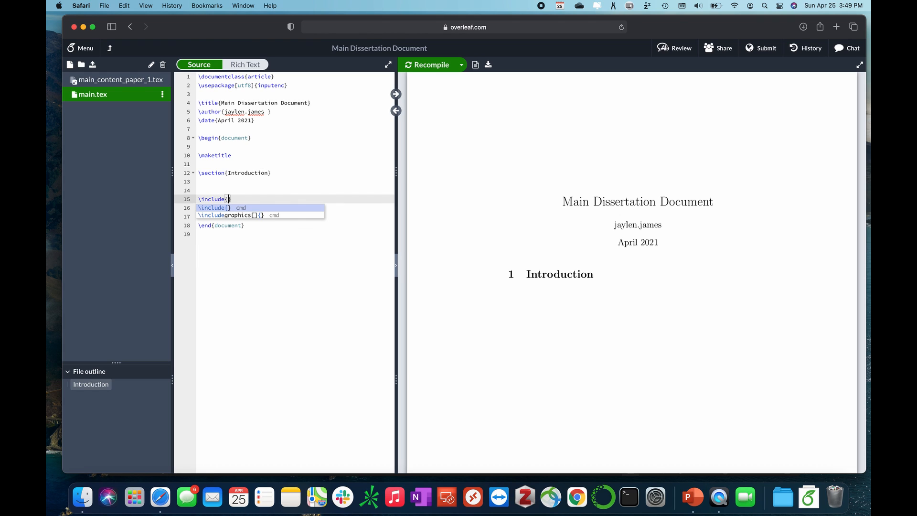
type("main")
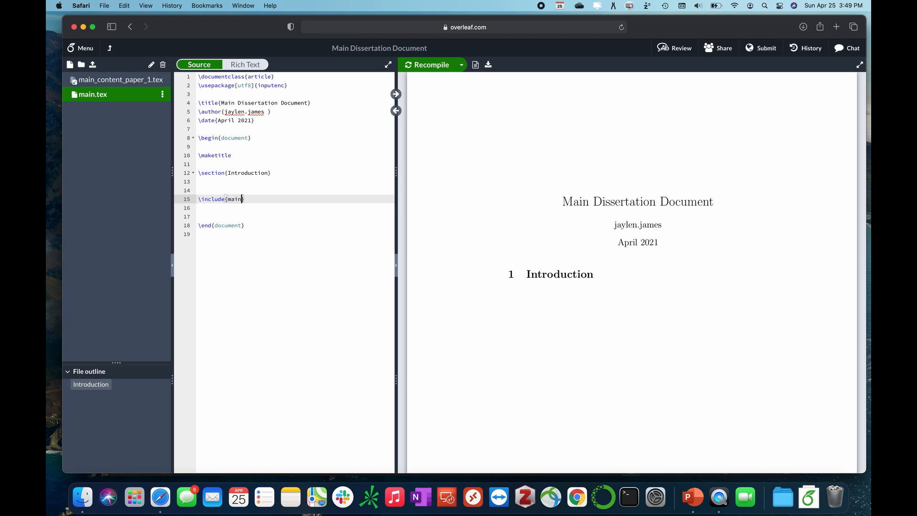
type("_content_paper_1")
- Recompile the Main Dissertation Document and check the sections included from Paper 1 in the PDF
left_click(435, 71)
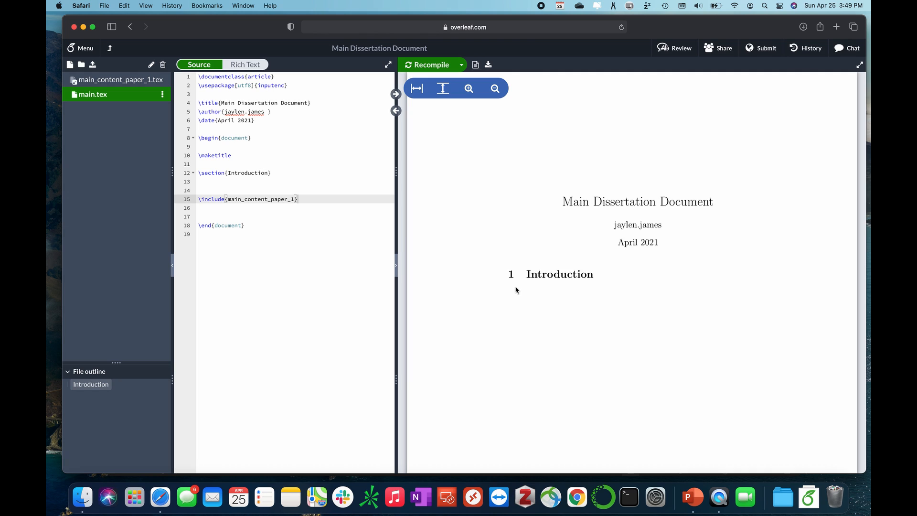
scroll(516, 288, "down", 8)
scroll(516, 287, "down", 4)
scroll(515, 287, "up", 2)
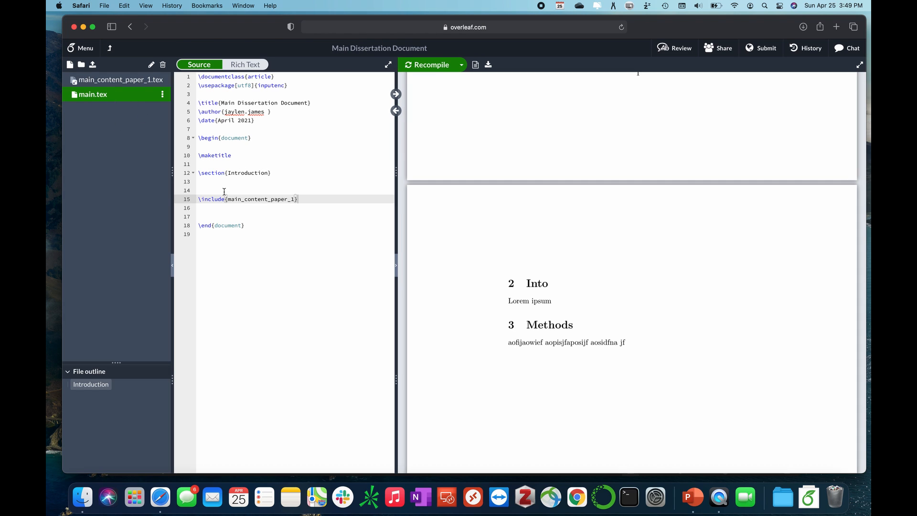
- Refresh the imported main_content_paper_1.tex from its source project, review its sections, and return to main.tex
left_click(110, 81)
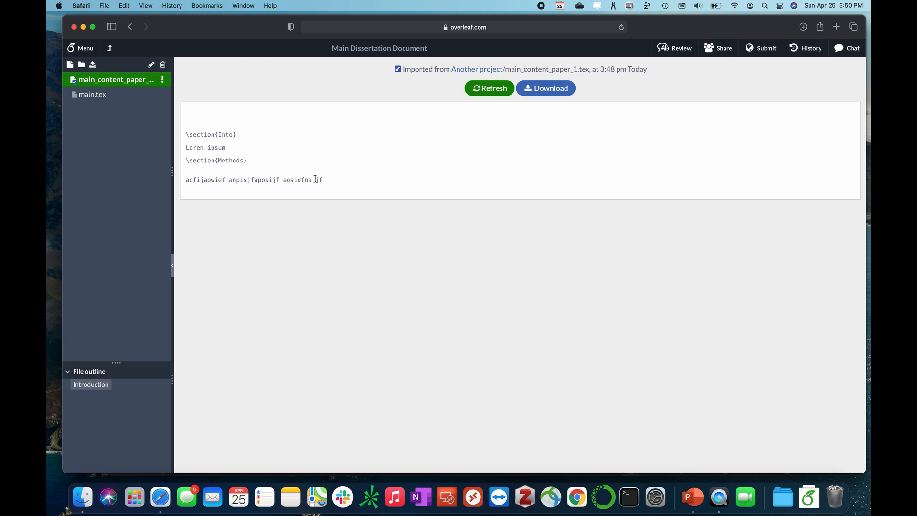
left_click(484, 92)
left_click_drag(191, 136, 298, 182)
left_click(257, 160)
left_click_drag(189, 160, 248, 161)
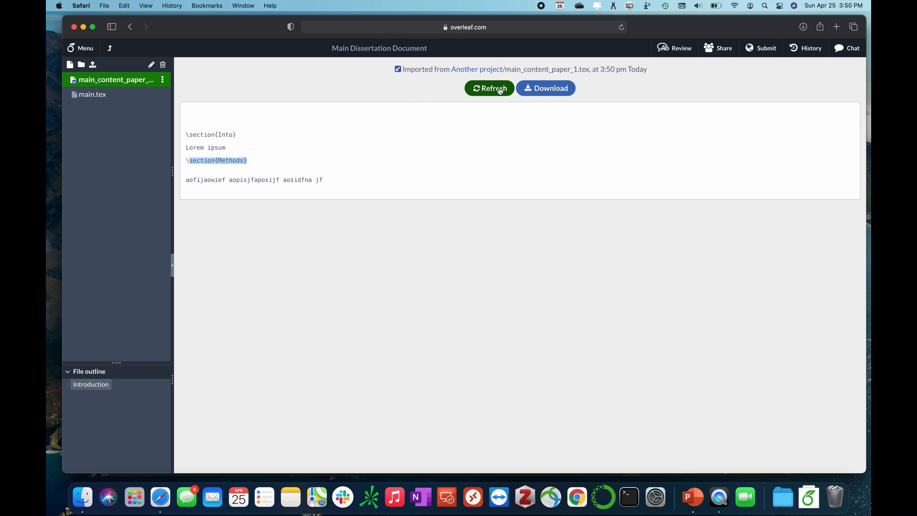
left_click(92, 94)
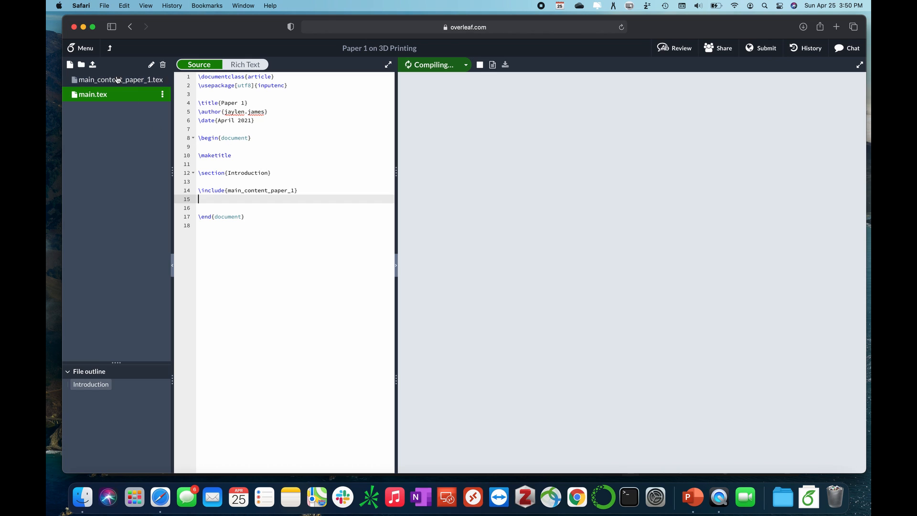
- Switch to the Paper 1 on 3D Printing project and open main_content_paper_1.tex with the file list widened to fit the full names
key("Return")
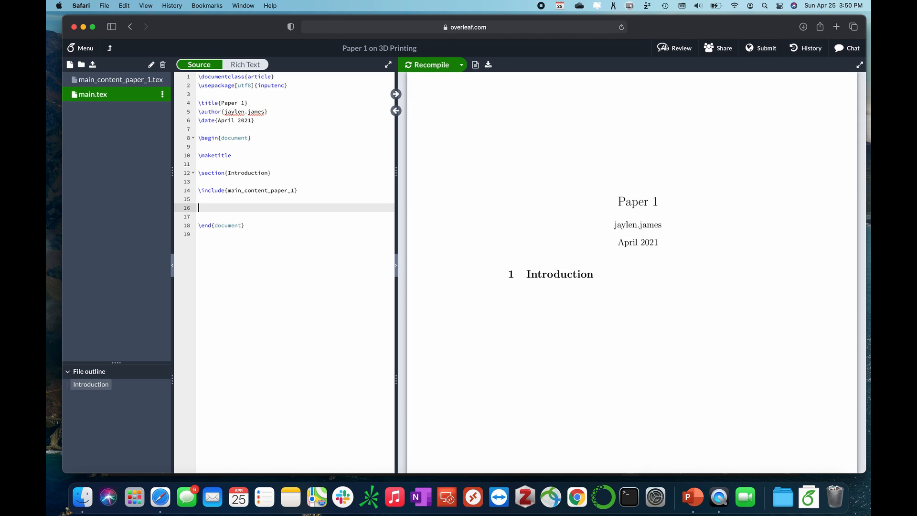
left_click(96, 83)
left_click_drag(172, 120, 192, 119)
- Add \section{Results} on line 16 of main_content_paper_1.tex, followed by the text "The results of the 3D printing study are..."
left_click(248, 208)
type("\\s")
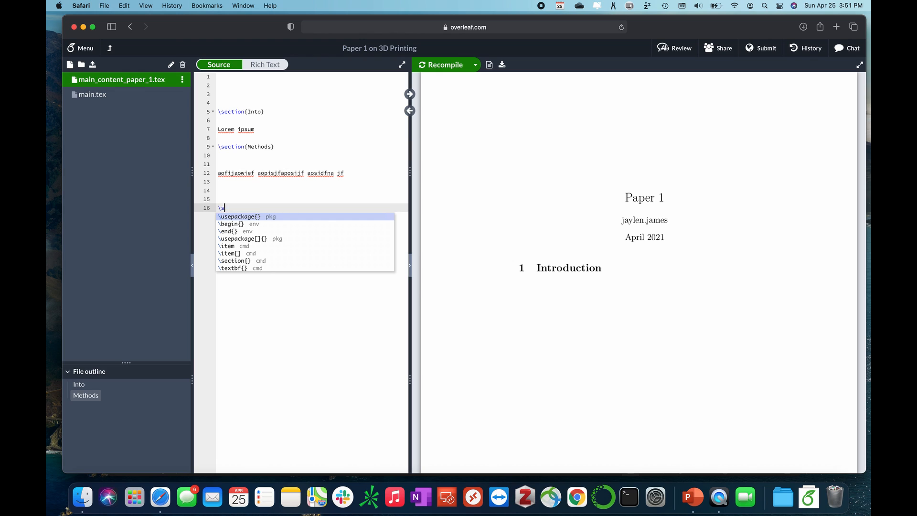
type("ection{}Results")
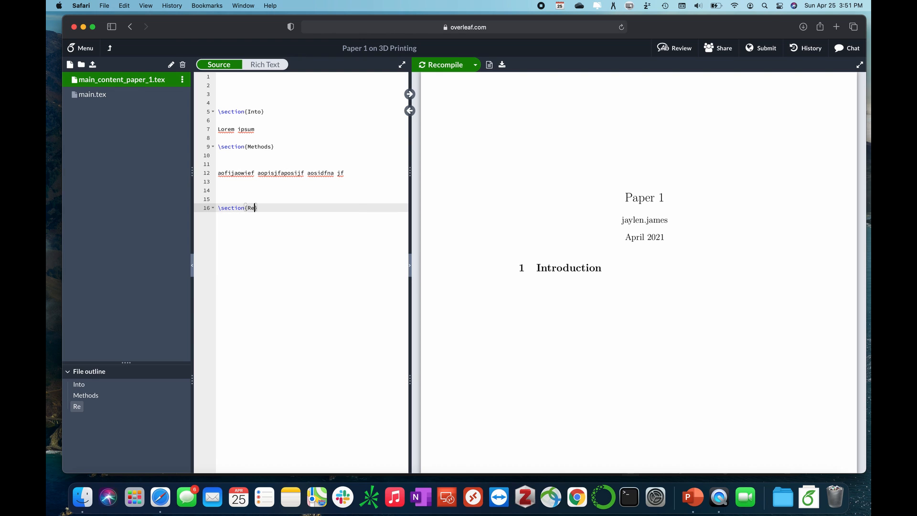
key("Return")
key("Return")
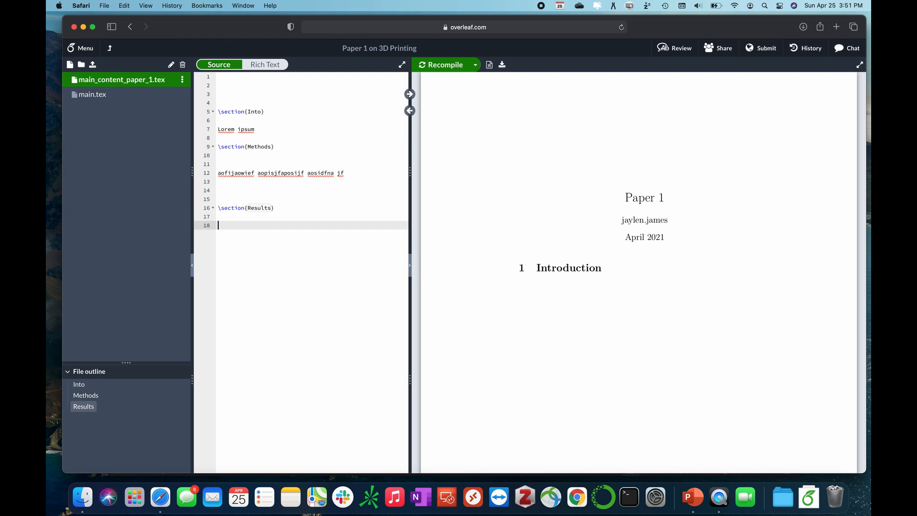
type("The results of the 3D printing study are...")
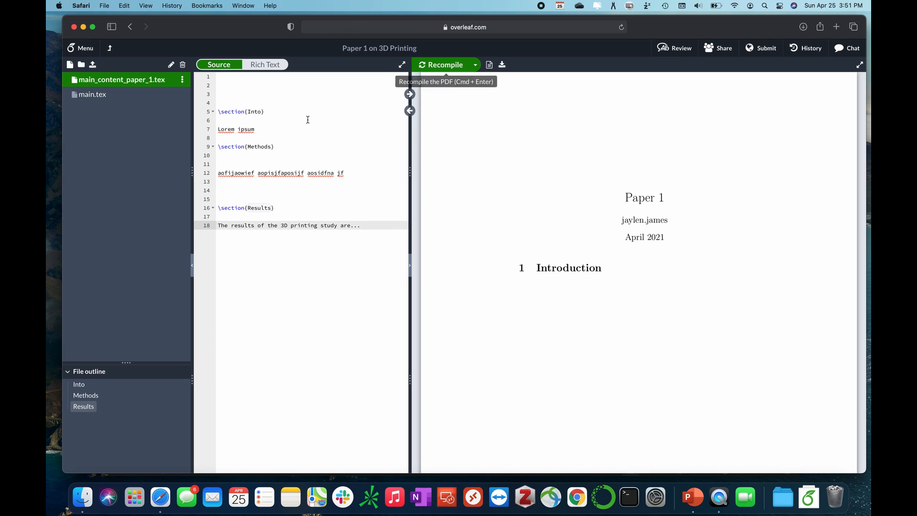
- Recompile Paper 1 from its main.tex and check the new Results section in the PDF
left_click(116, 94)
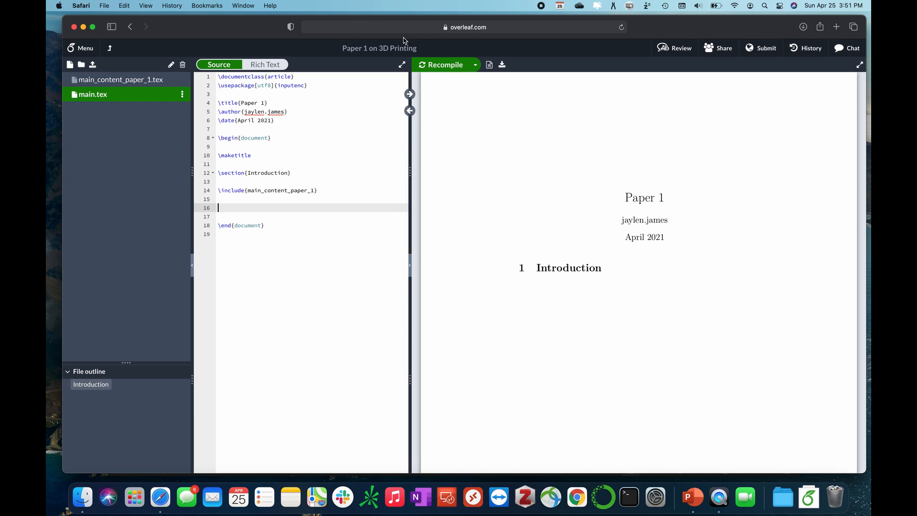
left_click(436, 66)
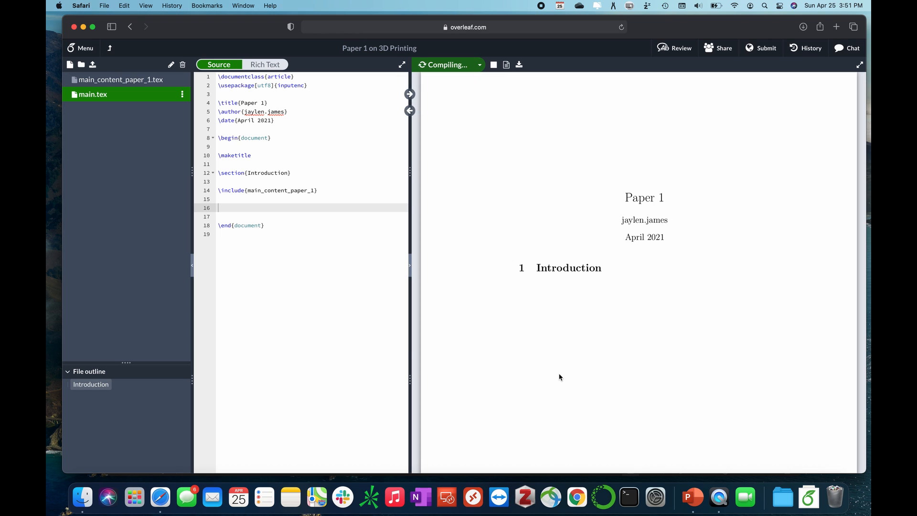
scroll(540, 297, "down", 6)
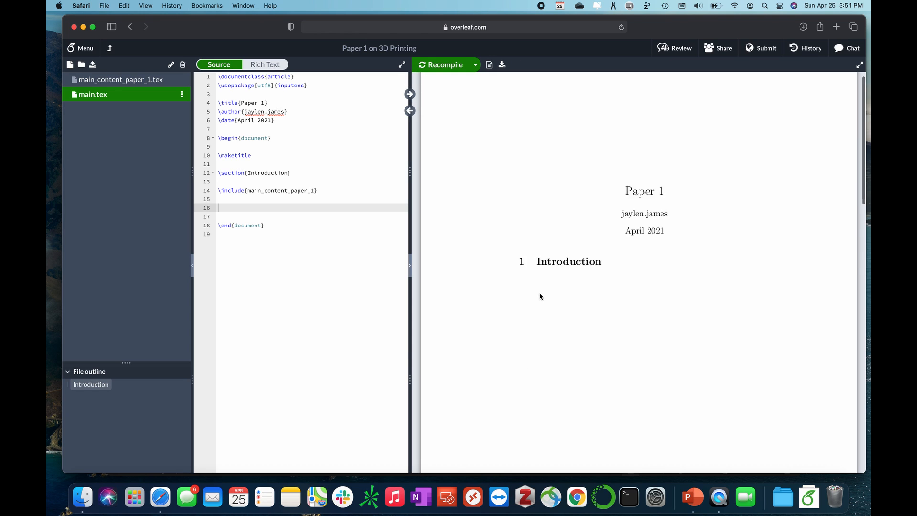
scroll(540, 293, "up", 8)
scroll(540, 291, "down", 12)
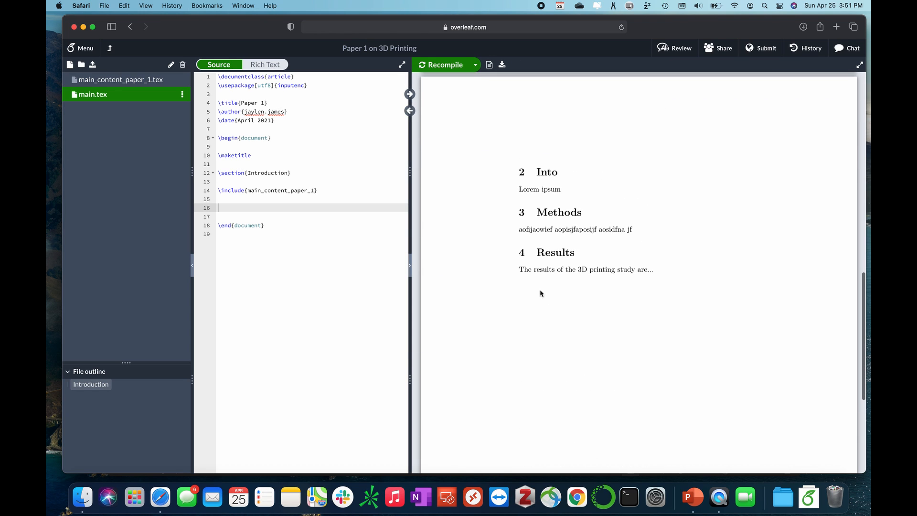
- Rename the first section in Paper 1's main_content_paper_1.tex to "Intro 2"
left_click(127, 80)
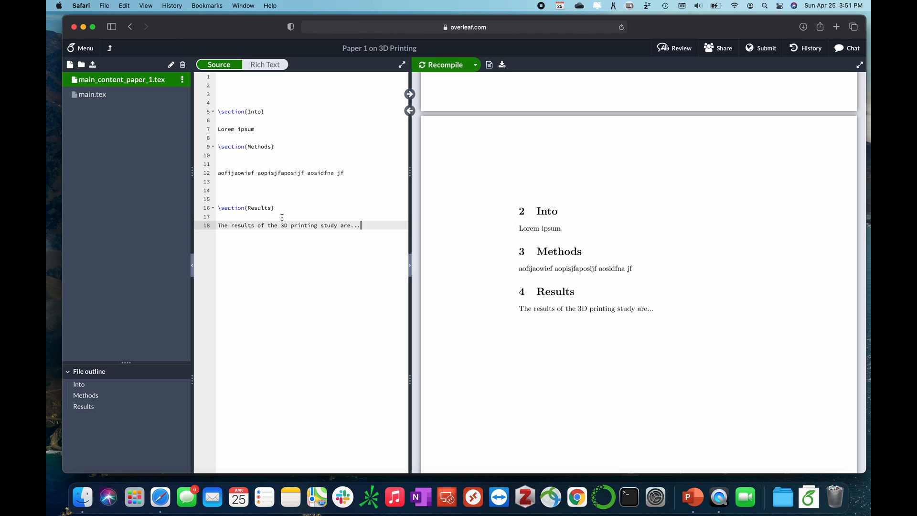
left_click(258, 111)
key("Right")
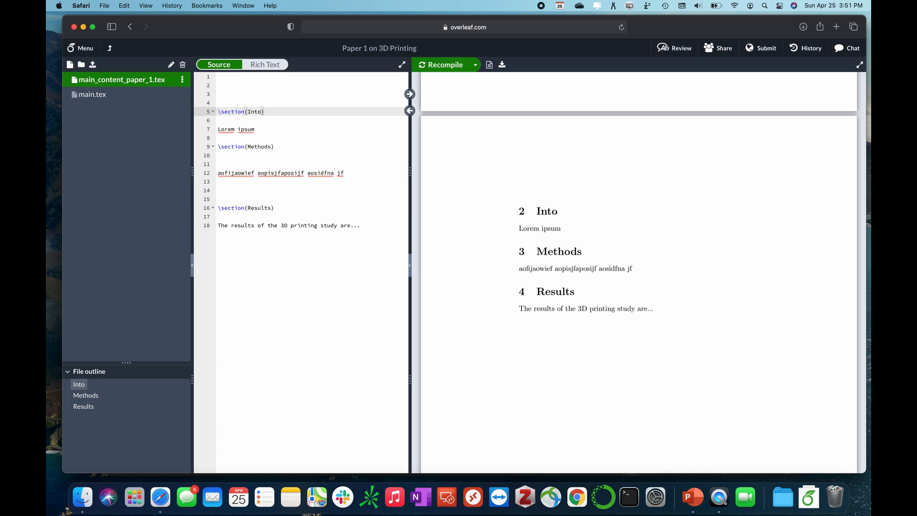
key("BackSpace")
key("BackSpace")
key("BackSpace")
key("BackSpace")
type("Intro 2")
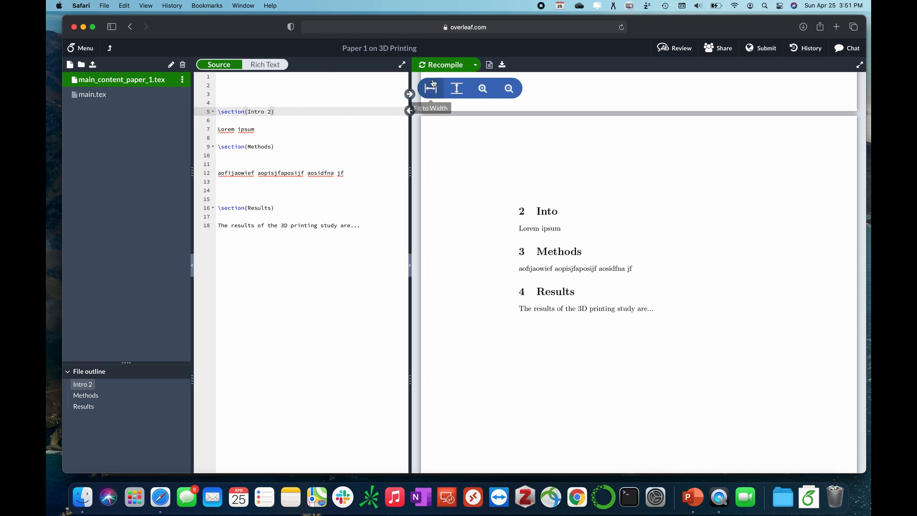
- Recompile Paper 1 from main.tex again and check the renamed Intro 2 section and the sections after it in the PDF
left_click(119, 100)
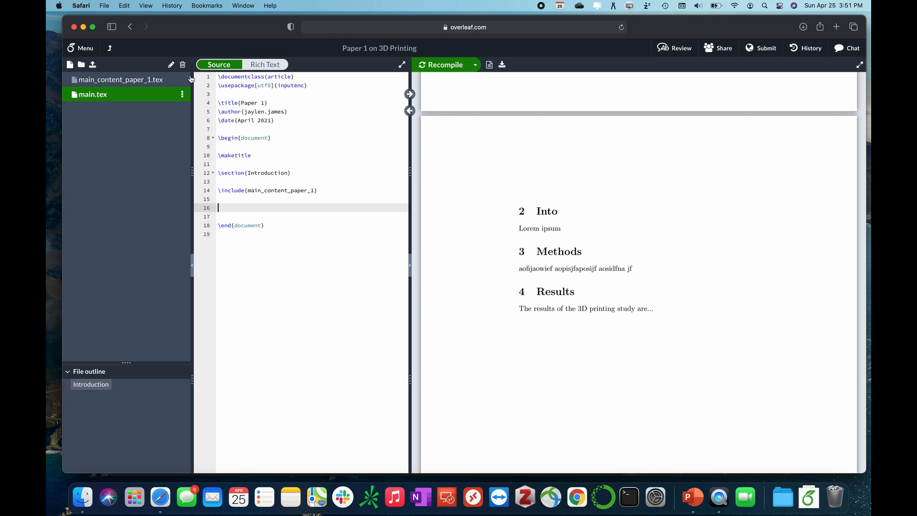
left_click(444, 65)
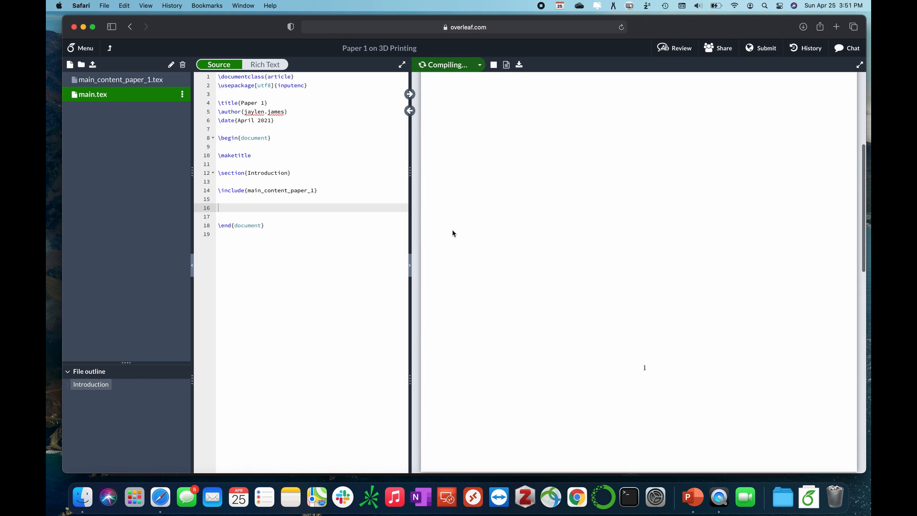
scroll(452, 233, "down", 3)
scroll(453, 233, "up", 1)
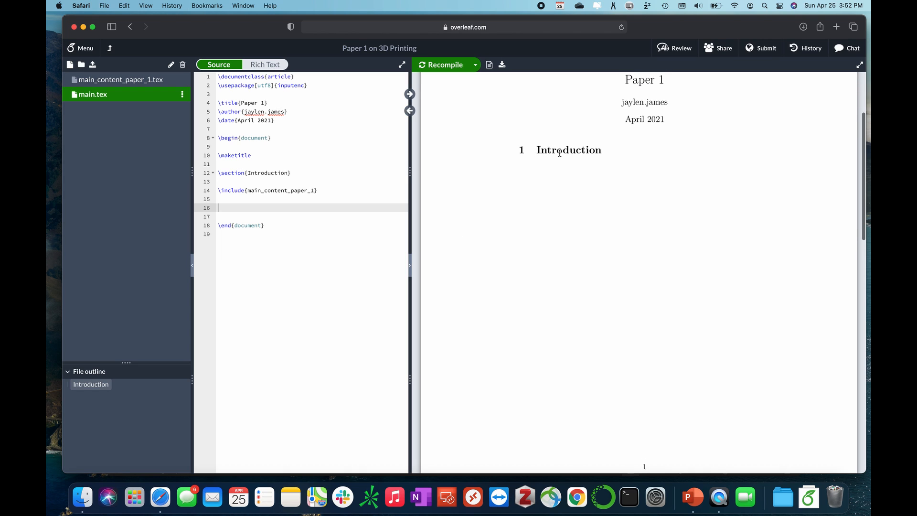
scroll(560, 153, "down", 10)
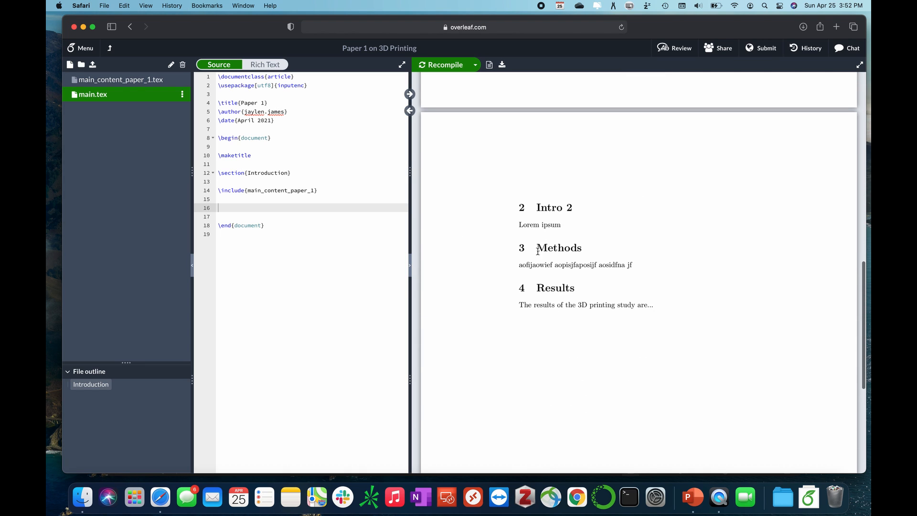
left_click_drag(538, 252, 578, 259)
left_click(585, 283)
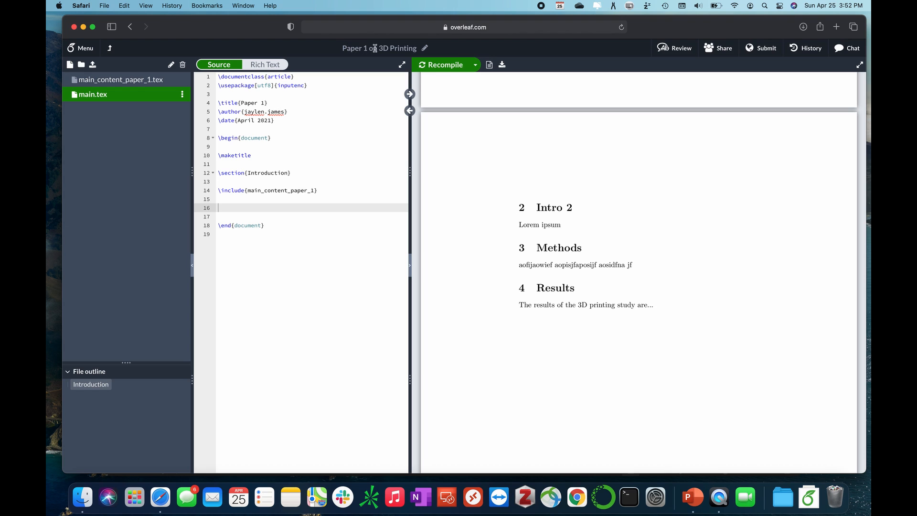
- Switch to the Main Dissertation Document project and refresh its imported main_content_paper_1.tex from the source project
left_click(116, 48)
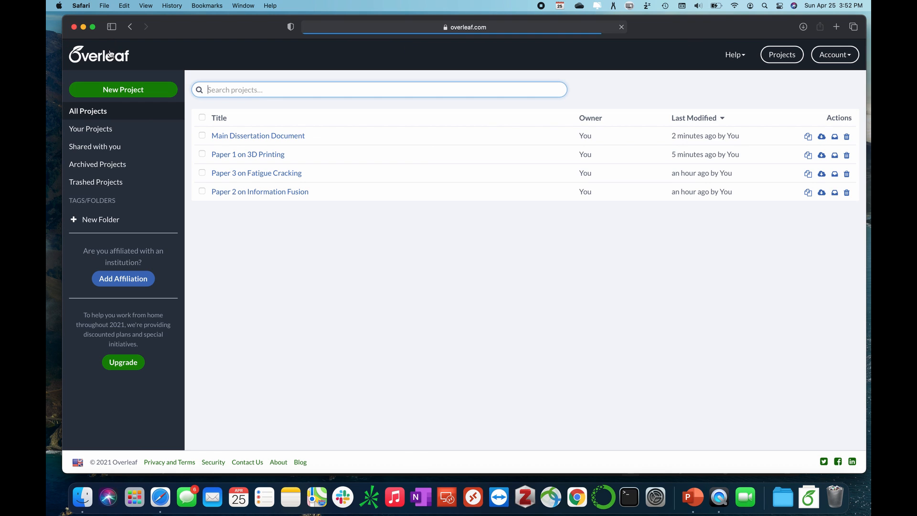
left_click(261, 137)
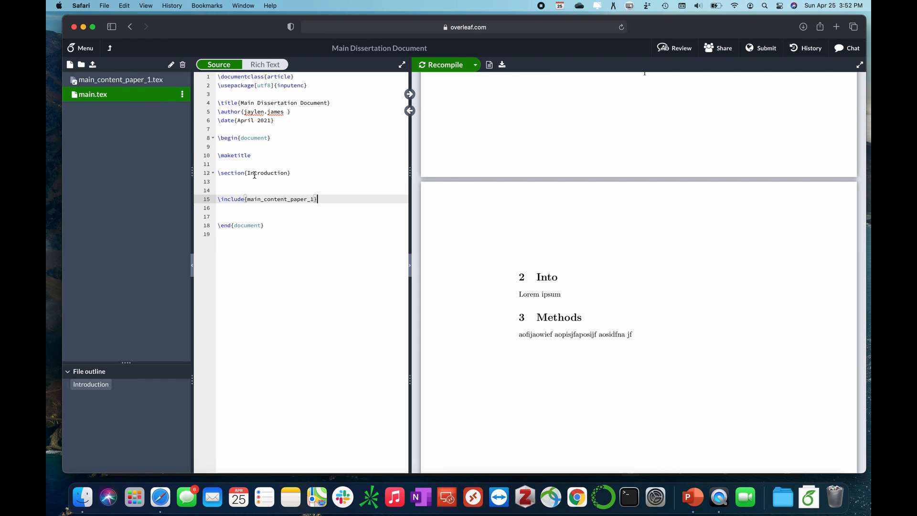
left_click(141, 80)
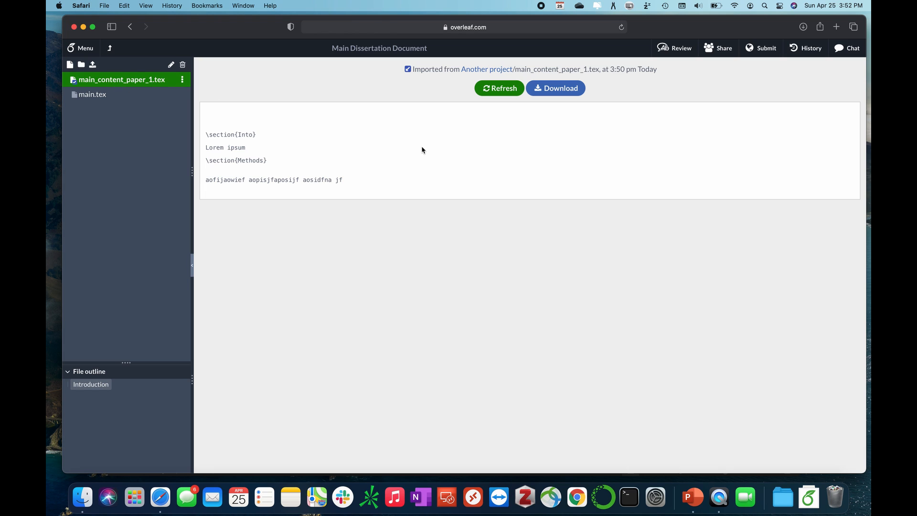
left_click(499, 89)
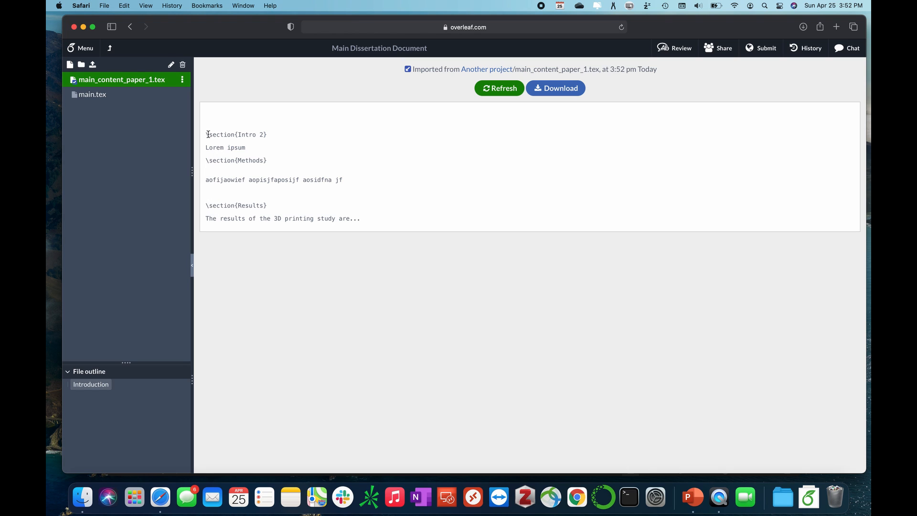
- Review the Intro 2 and Results sections in the refreshed file, and recompile the dissertation from main.tex
left_click_drag(209, 135, 268, 135)
left_click_drag(209, 206, 345, 219)
left_click(92, 94)
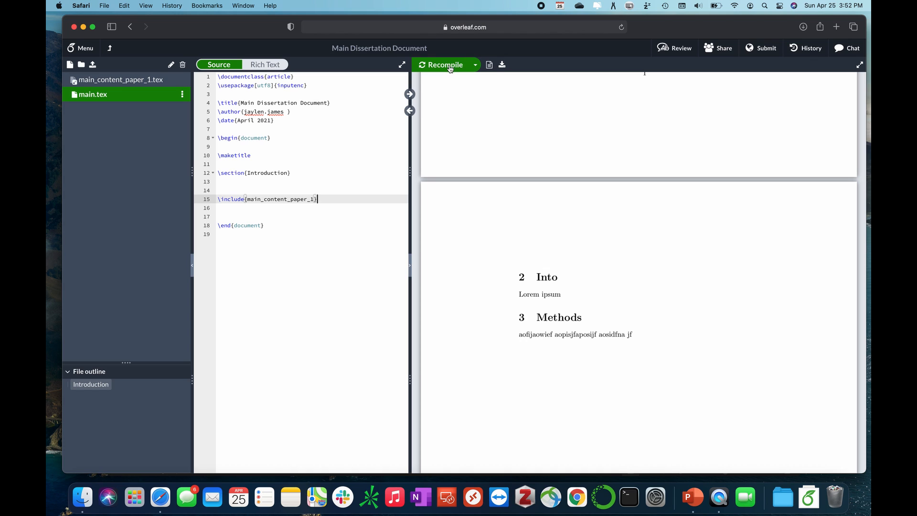
left_click(450, 69)
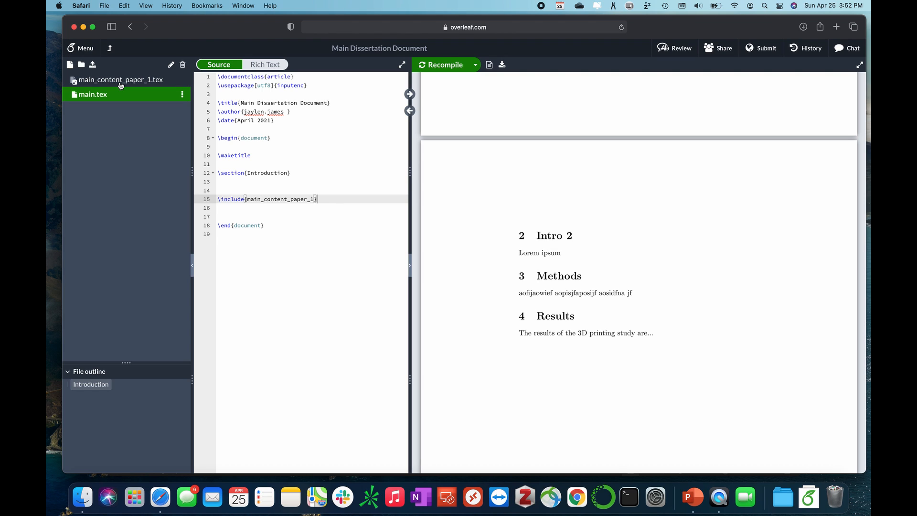
- Insert a blank line below the \include{main_content_paper_1} line in the dissertation's main.tex
left_click(268, 209)
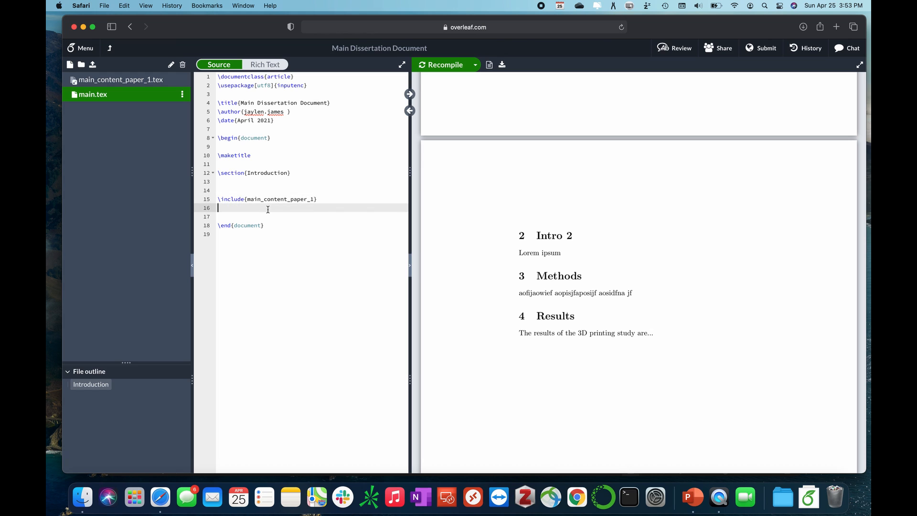
key("Return")
type("\\")
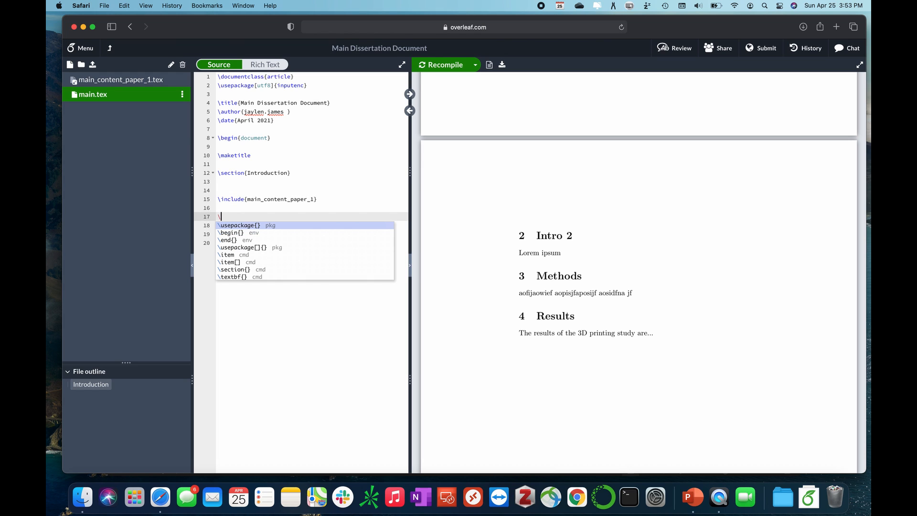
key("BackSpace")
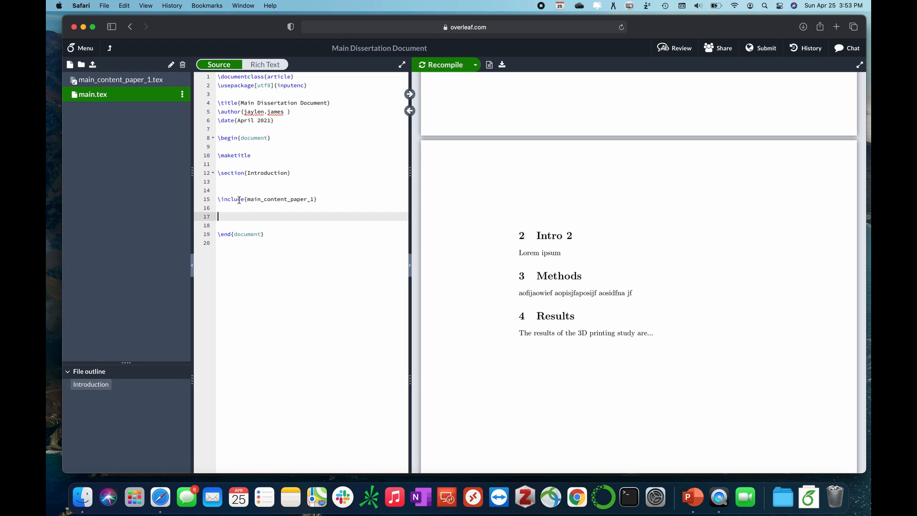
- Switch to the Overleaf Structure for Dissertation slide in PowerPoint and examine how the Paper 1 document feeds the Main Dissertation Document
key("ctrl+Up")
left_click(641, 143)
left_click_drag(625, 149, 677, 164)
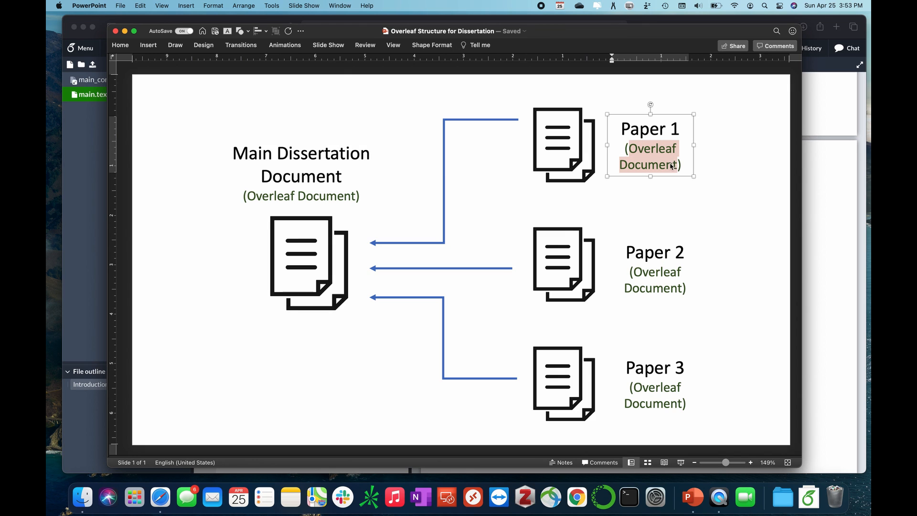
left_click(623, 199)
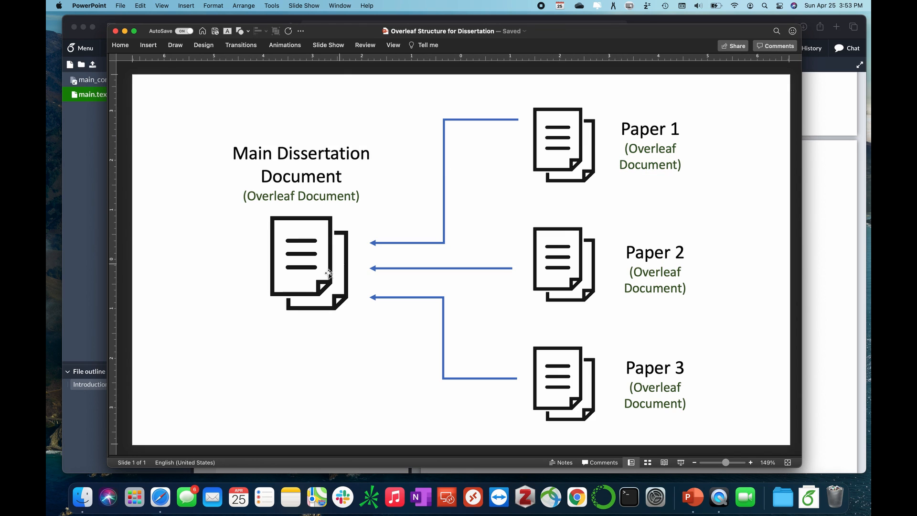